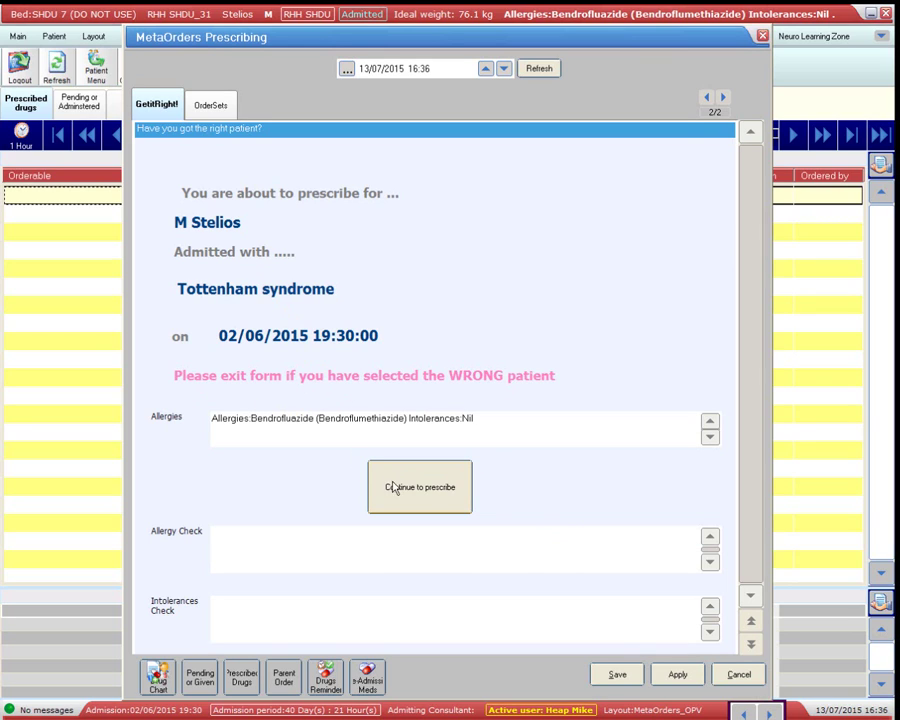
Proceed to prescribing for this patient and order the preset metaraminol 0-10mg/hr IV infusion from the vasoactive drugs.
{"action": "left_click", "coordinate": [393, 487]}
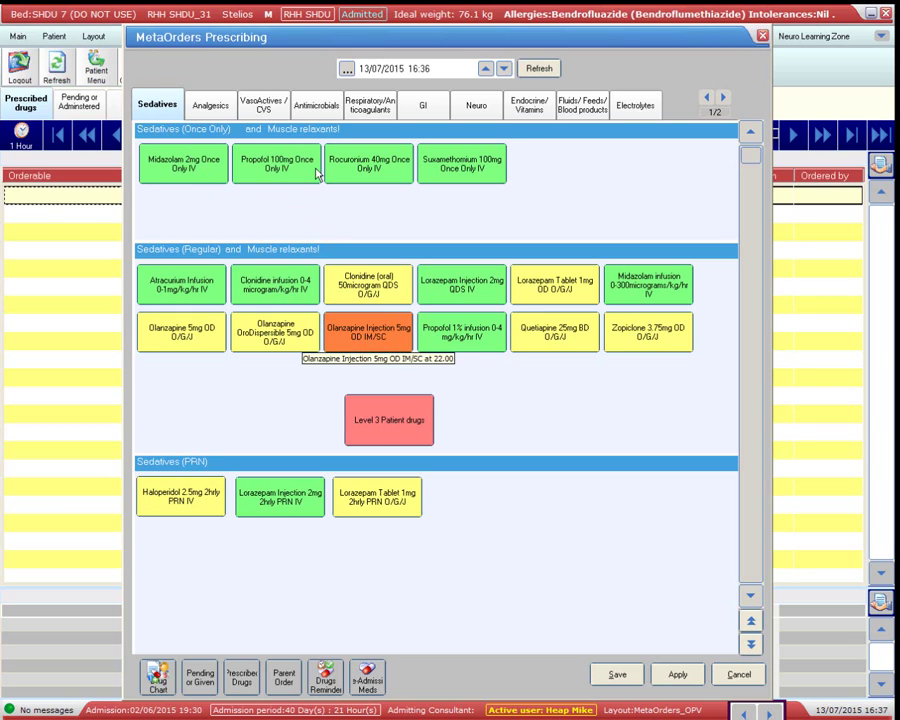
{"action": "left_click", "coordinate": [272, 105]}
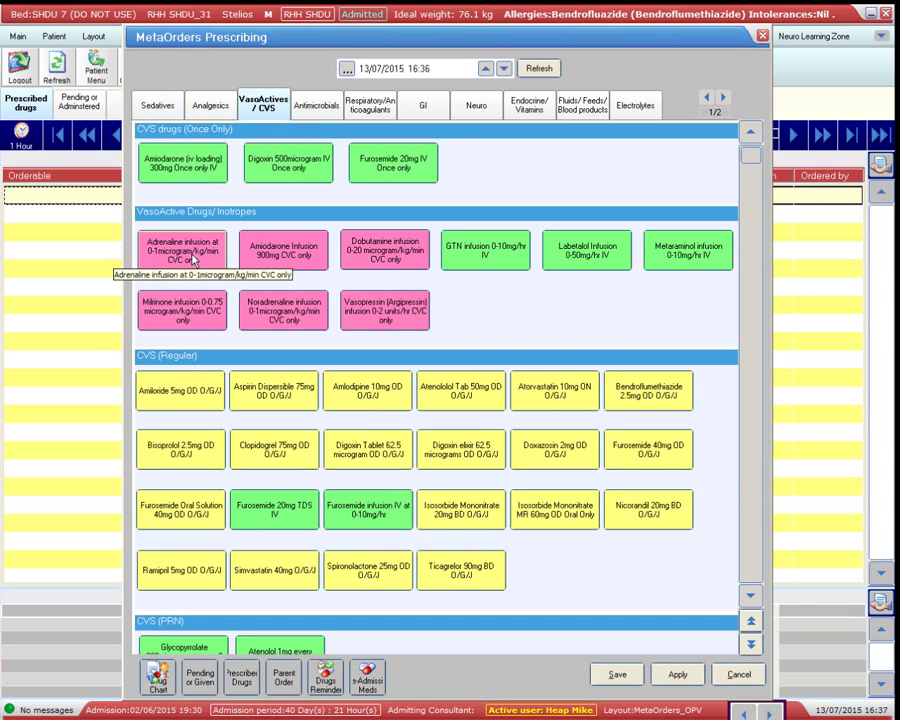
{"action": "left_click", "coordinate": [209, 105]}
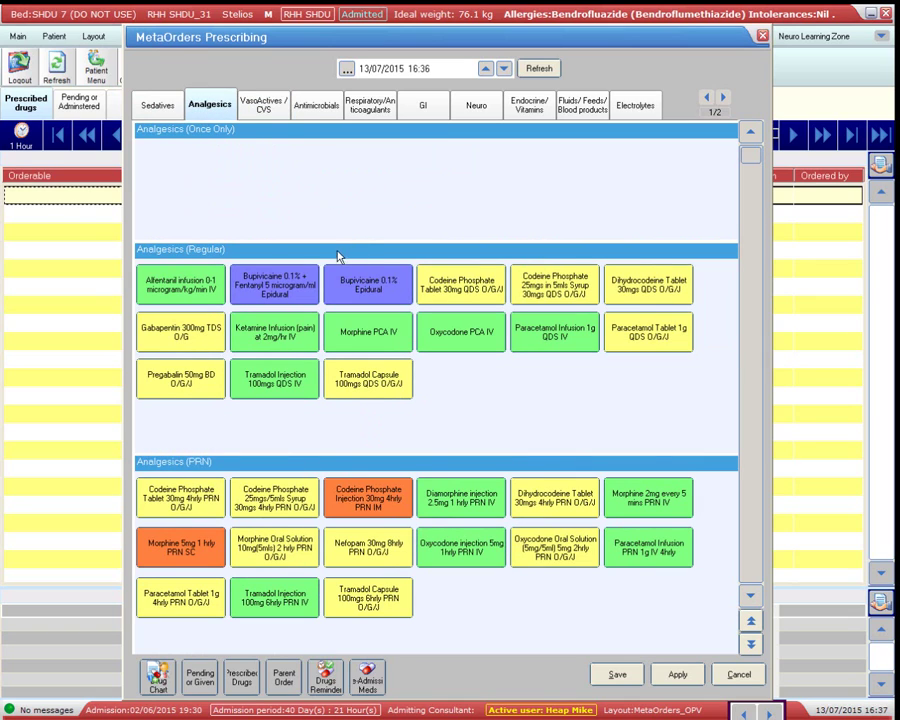
{"action": "left_click", "coordinate": [312, 108]}
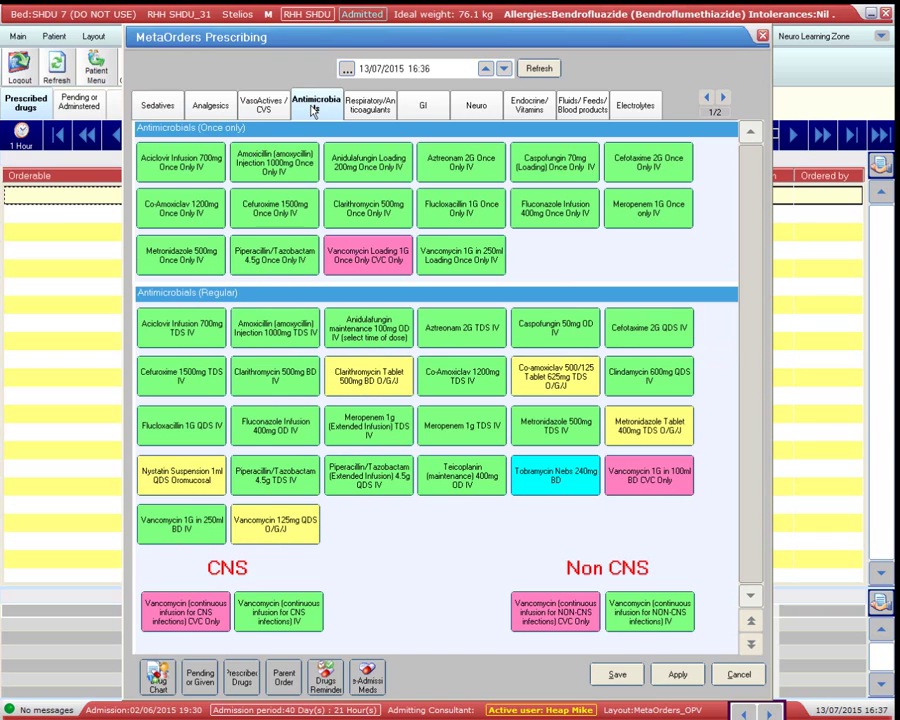
{"action": "left_click", "coordinate": [419, 106]}
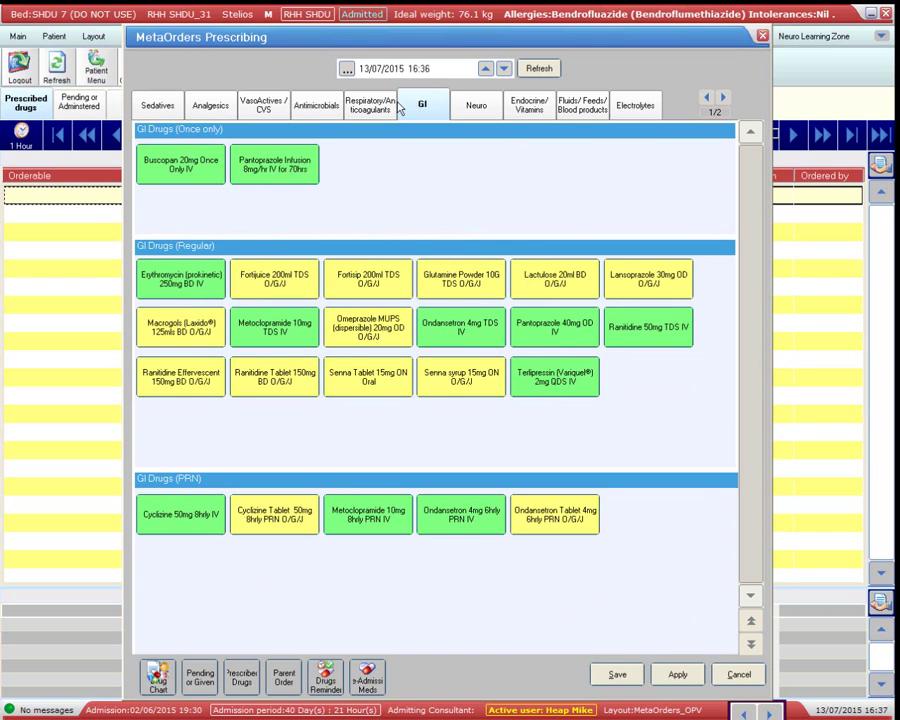
{"action": "left_click", "coordinate": [266, 106]}
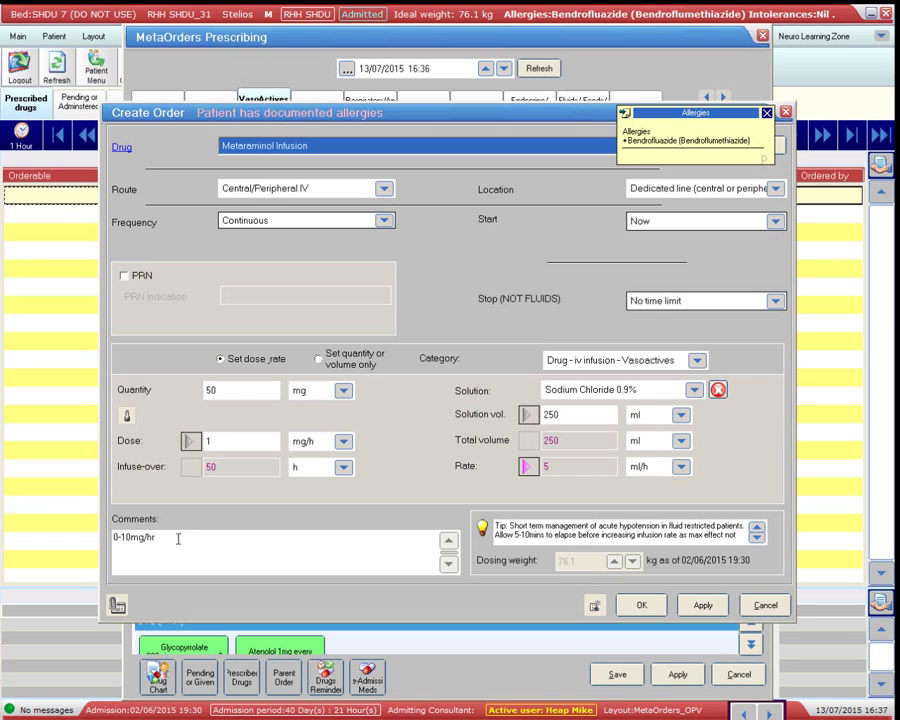
{"action": "left_click", "coordinate": [641, 605]}
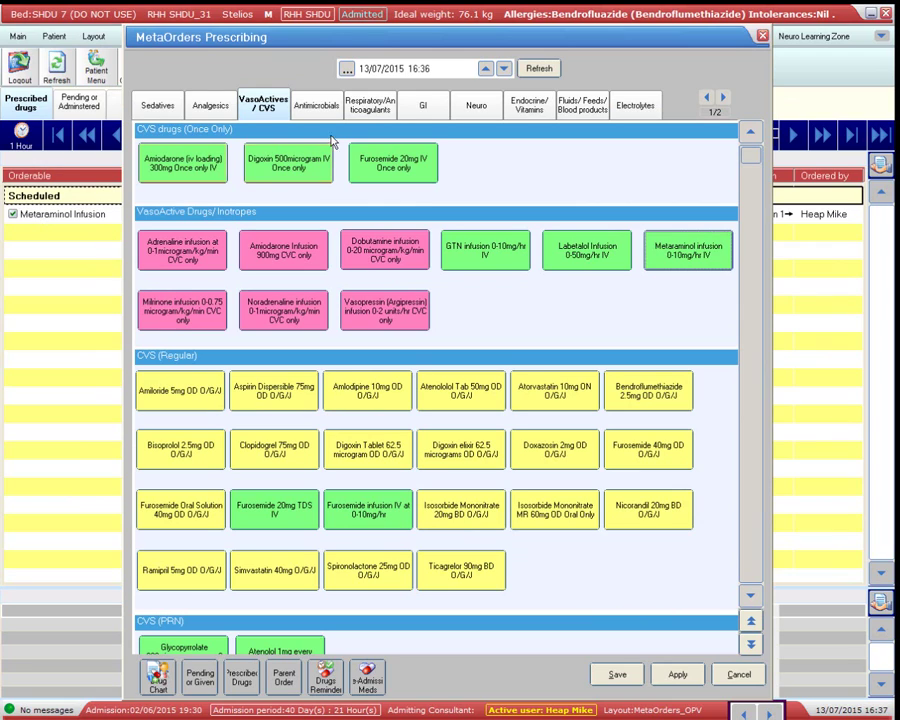
Move the prescribing window aside to check the metaraminol entry in the current prescriptions, and bring it back.
{"action": "left_click_drag", "start_coordinate": [275, 30], "coordinate": [388, 224]}
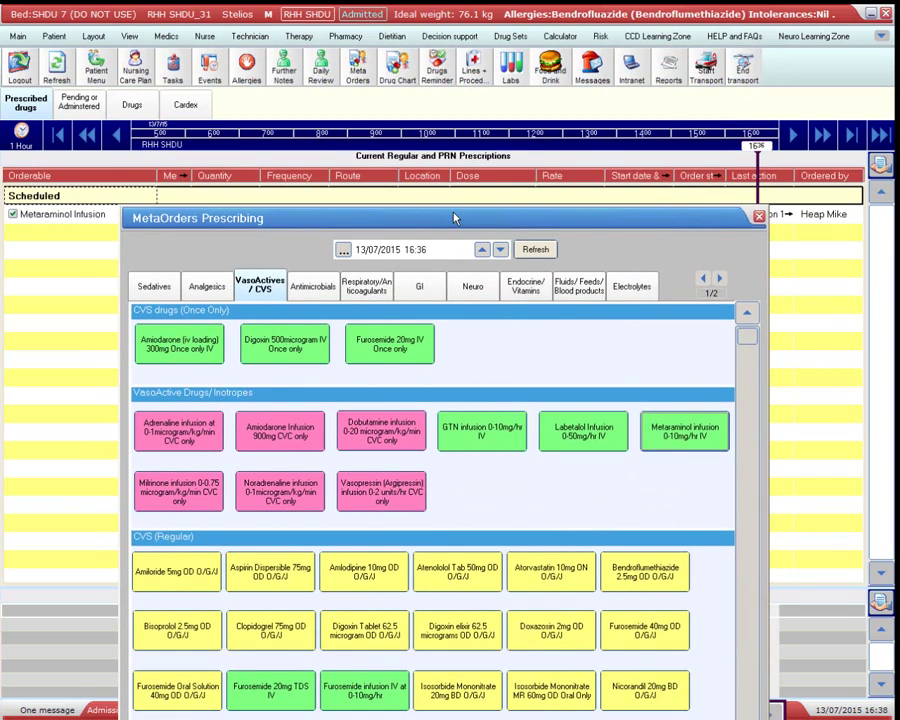
{"action": "left_click_drag", "start_coordinate": [454, 217], "coordinate": [448, 370]}
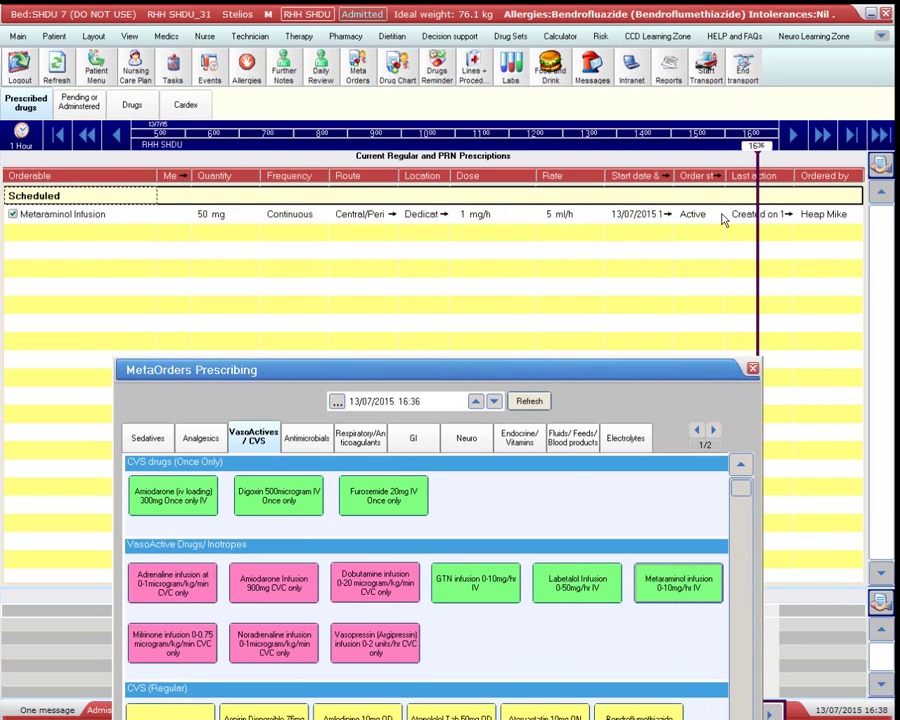
{"action": "left_click_drag", "start_coordinate": [396, 374], "coordinate": [381, 685]}
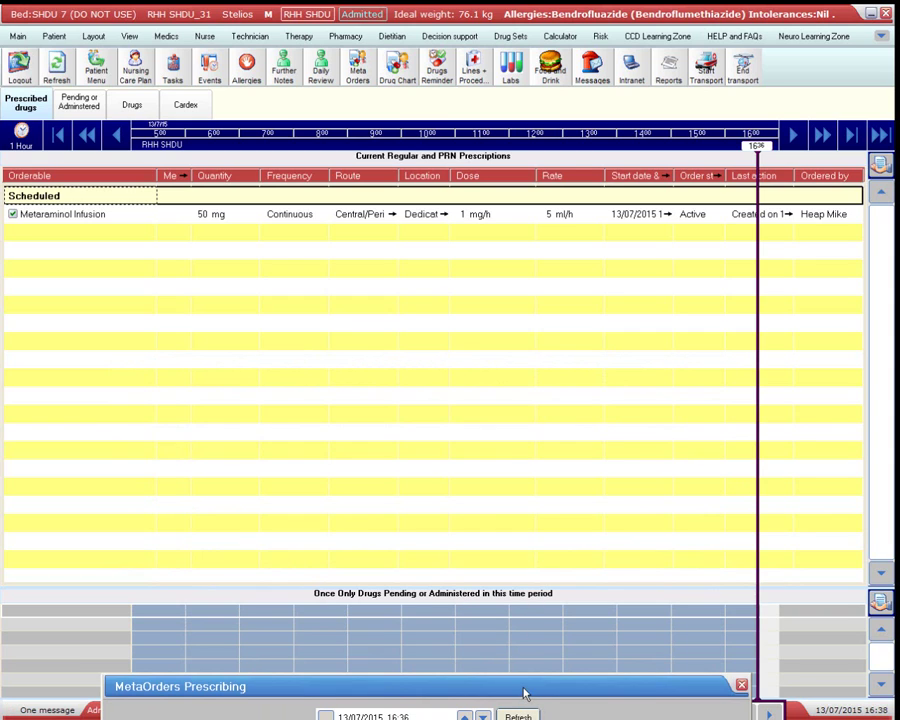
{"action": "left_click_drag", "start_coordinate": [524, 692], "coordinate": [560, 87]}
Prescribe a once-only IV propofol 1% injection from the sedatives with the dose set to 150 mg.
{"action": "left_click", "coordinate": [172, 150]}
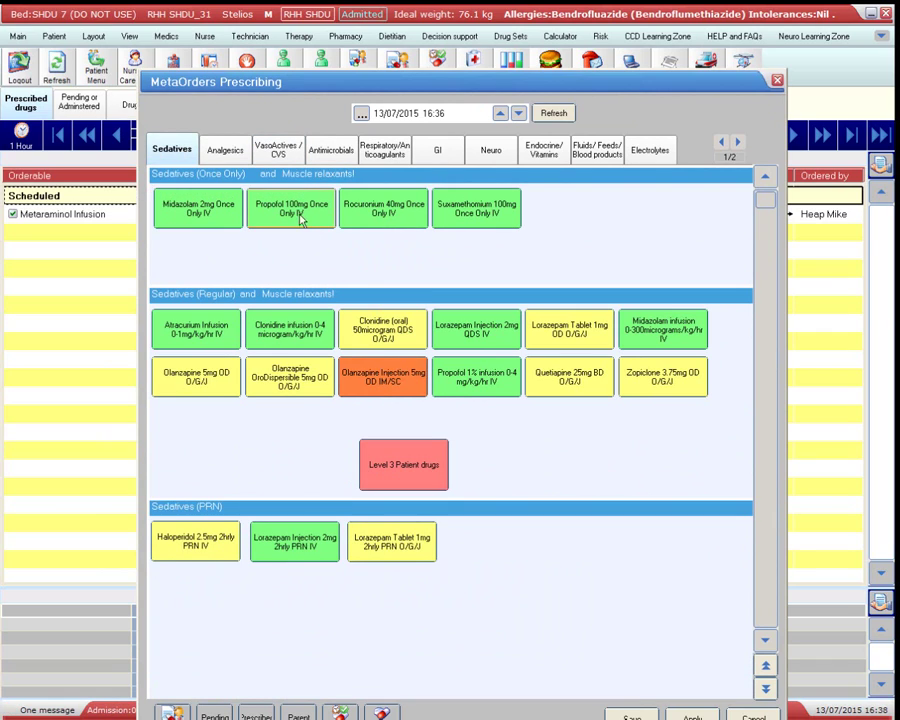
{"action": "left_click", "coordinate": [297, 215]}
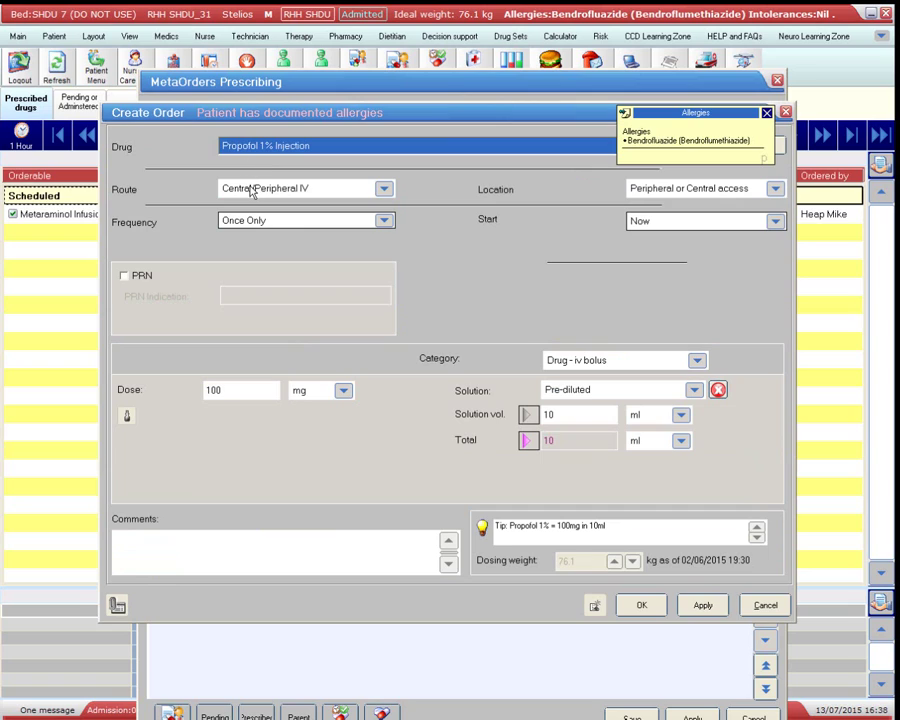
{"action": "left_click", "coordinate": [230, 389]}
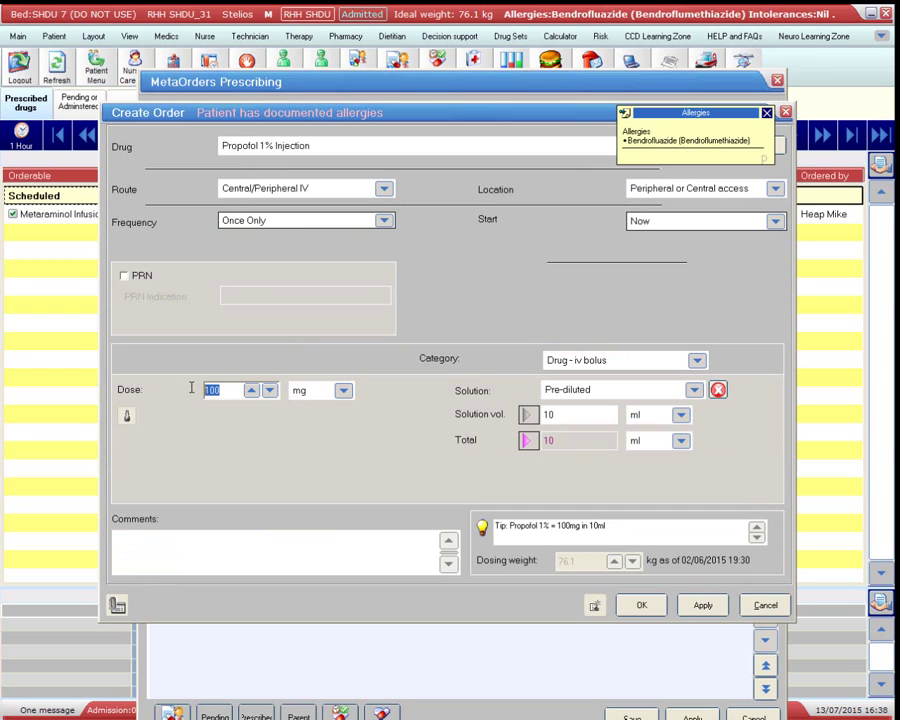
{"action": "type", "text": "15"}
{"action": "left_click", "coordinate": [640, 606]}
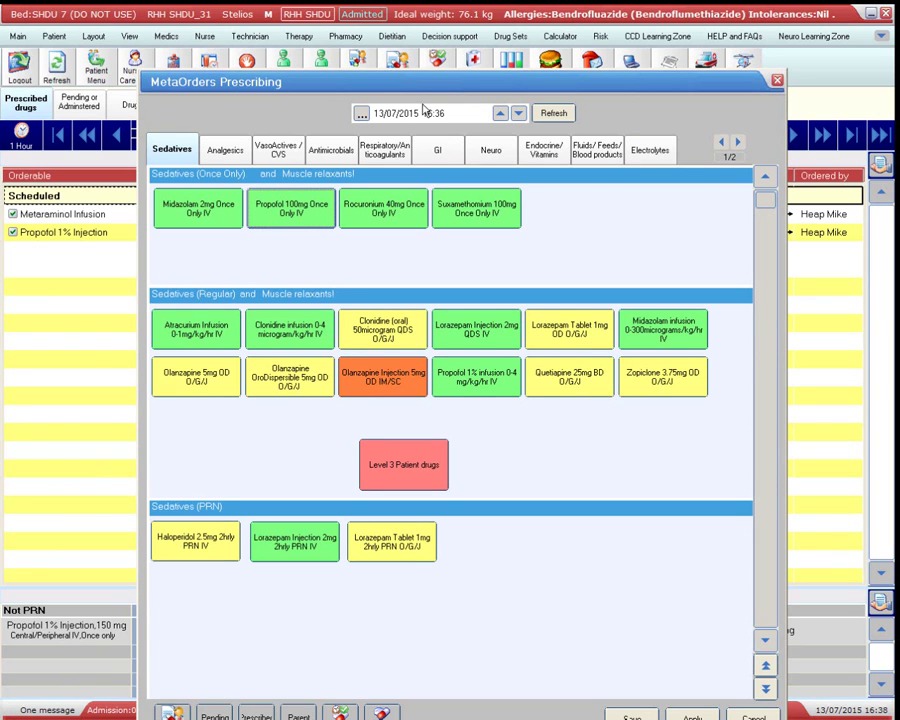
Record the propofol 1% injection as administered in the drugs reminder and close the reminder.
{"action": "left_click_drag", "start_coordinate": [443, 90], "coordinate": [446, 40]}
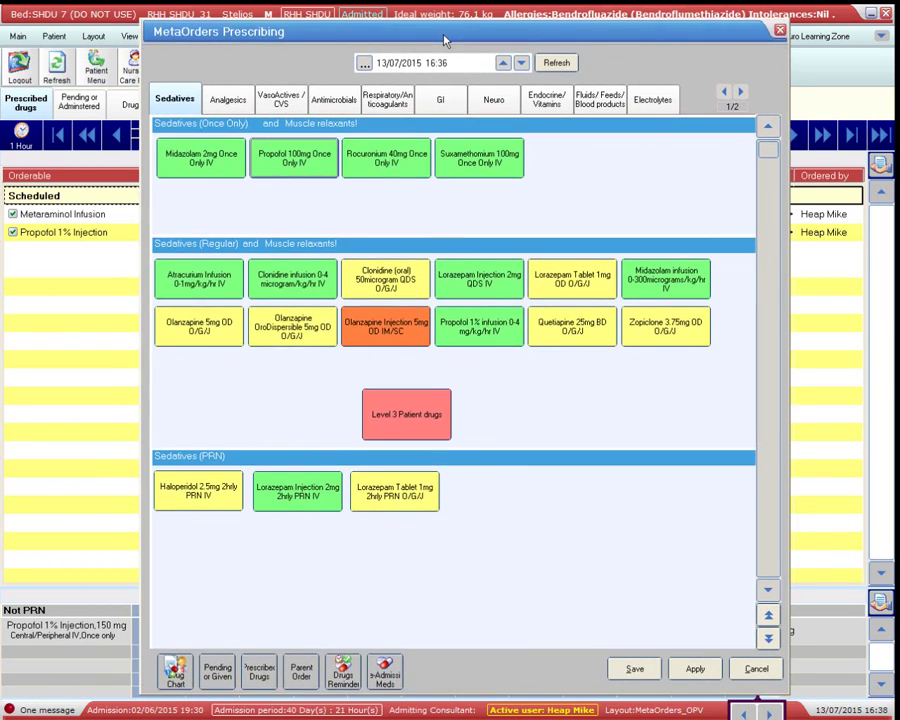
{"action": "left_click", "coordinate": [343, 674]}
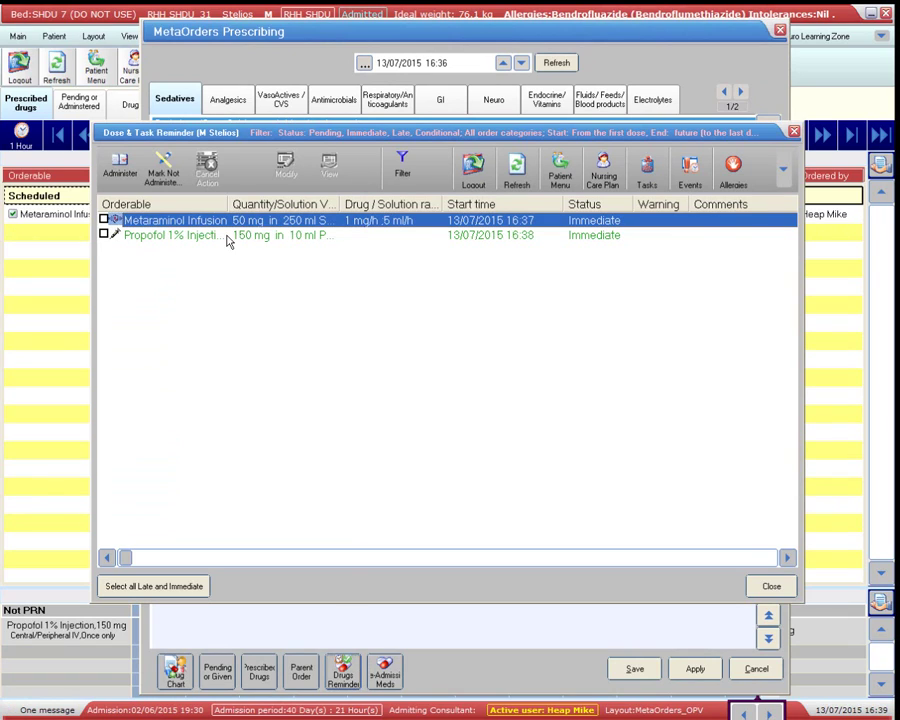
{"action": "left_click", "coordinate": [104, 235]}
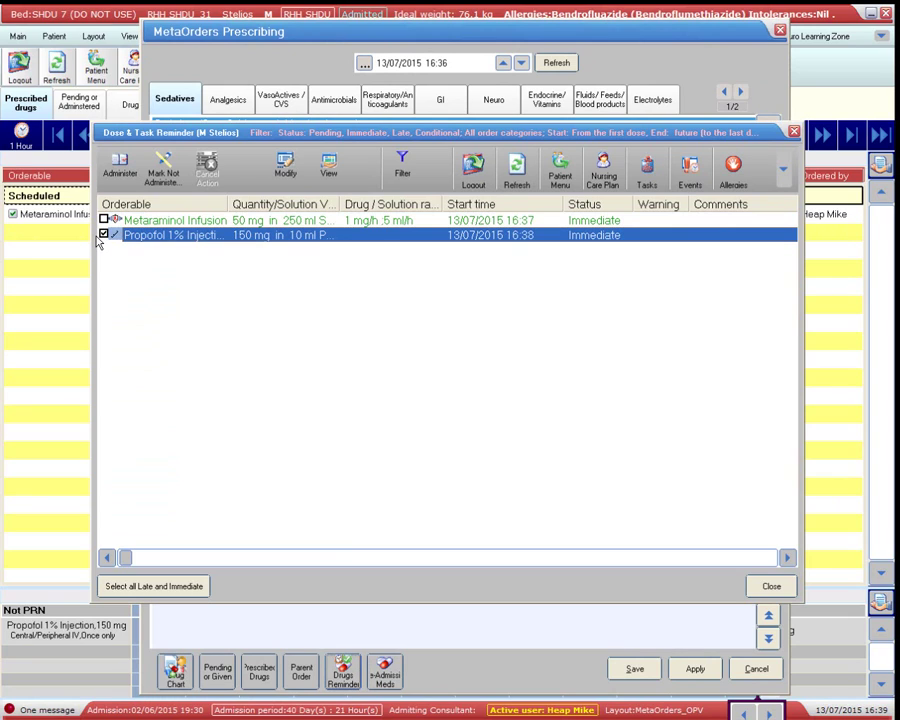
{"action": "left_click", "coordinate": [119, 168]}
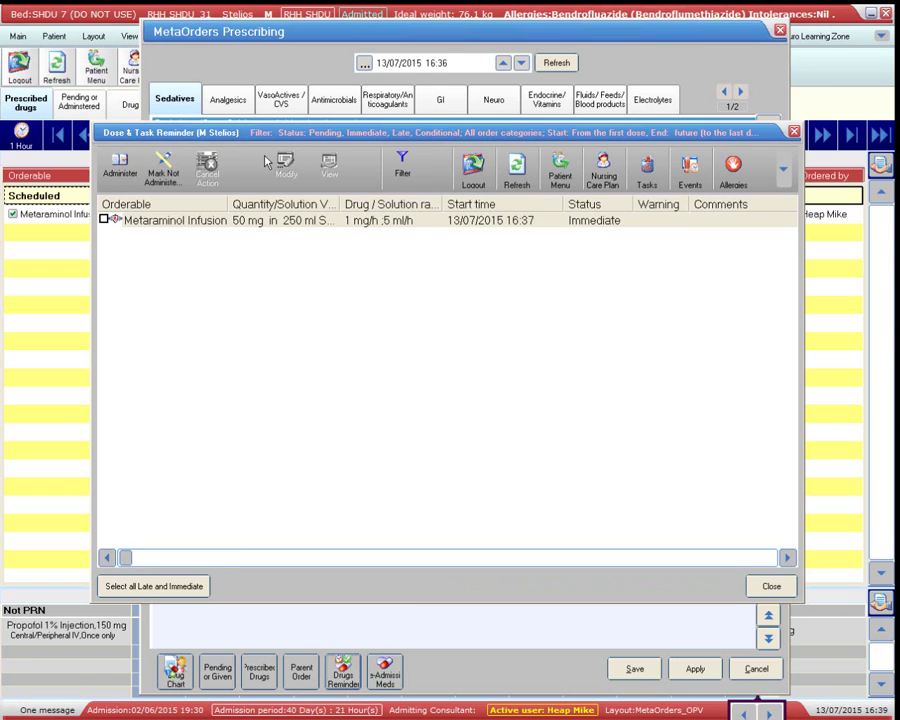
{"action": "left_click", "coordinate": [771, 587]}
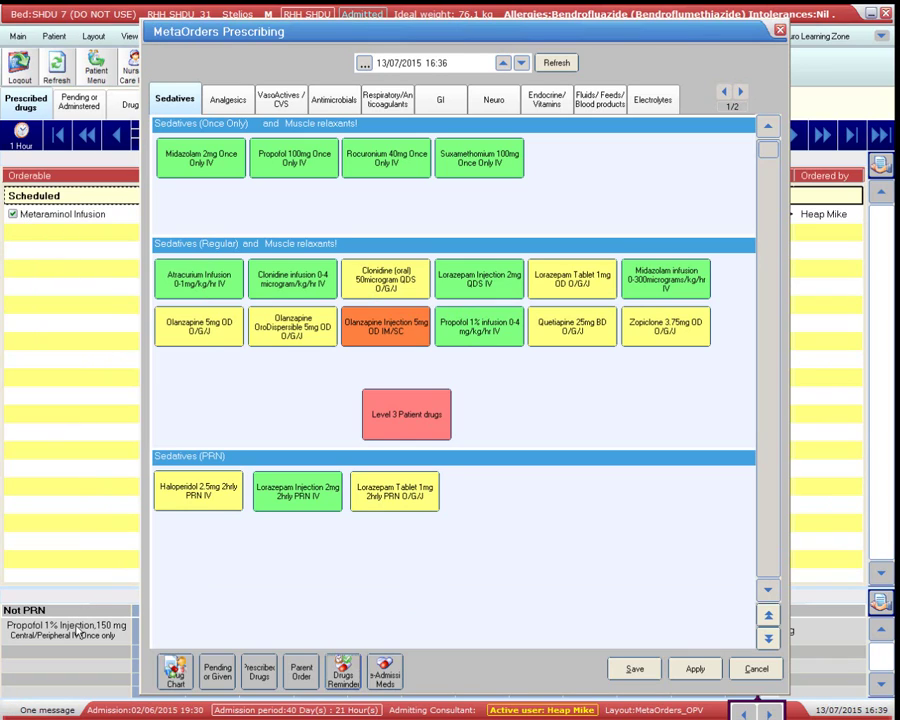
Check the propofol dose in the once-only and the pending or given drug charts, and return to the prescribed drugs chart.
{"action": "left_click_drag", "start_coordinate": [376, 36], "coordinate": [376, 690]}
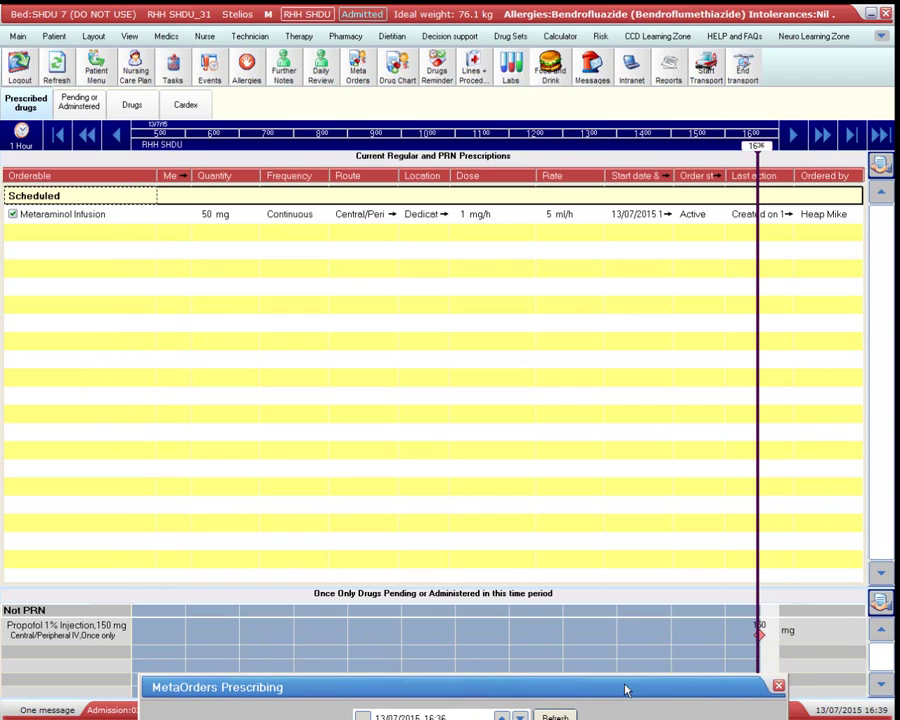
{"action": "left_click_drag", "start_coordinate": [624, 687], "coordinate": [628, 34]}
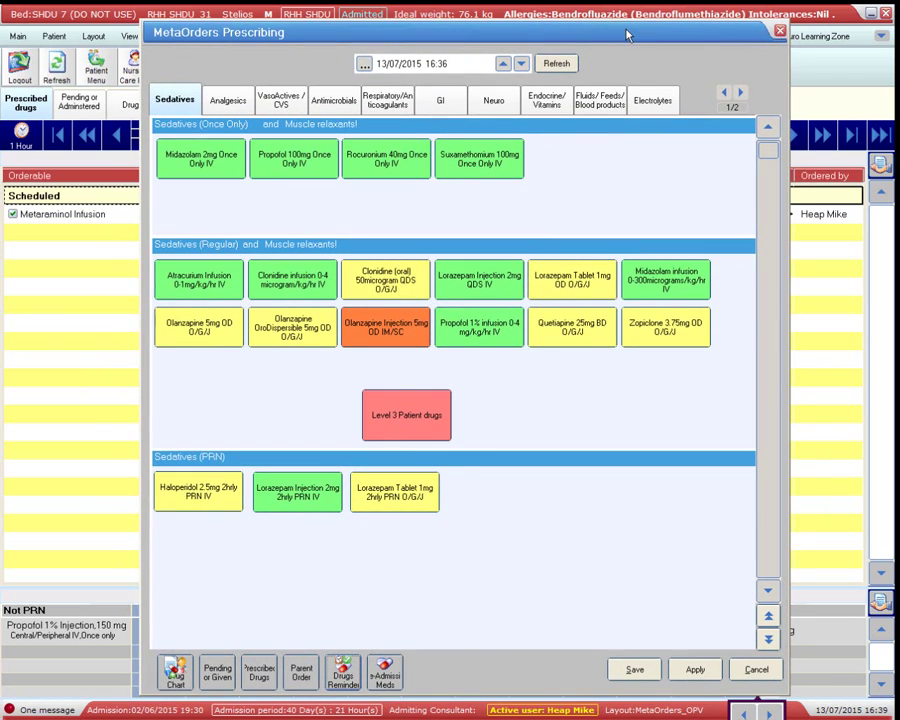
{"action": "left_click", "coordinate": [218, 677]}
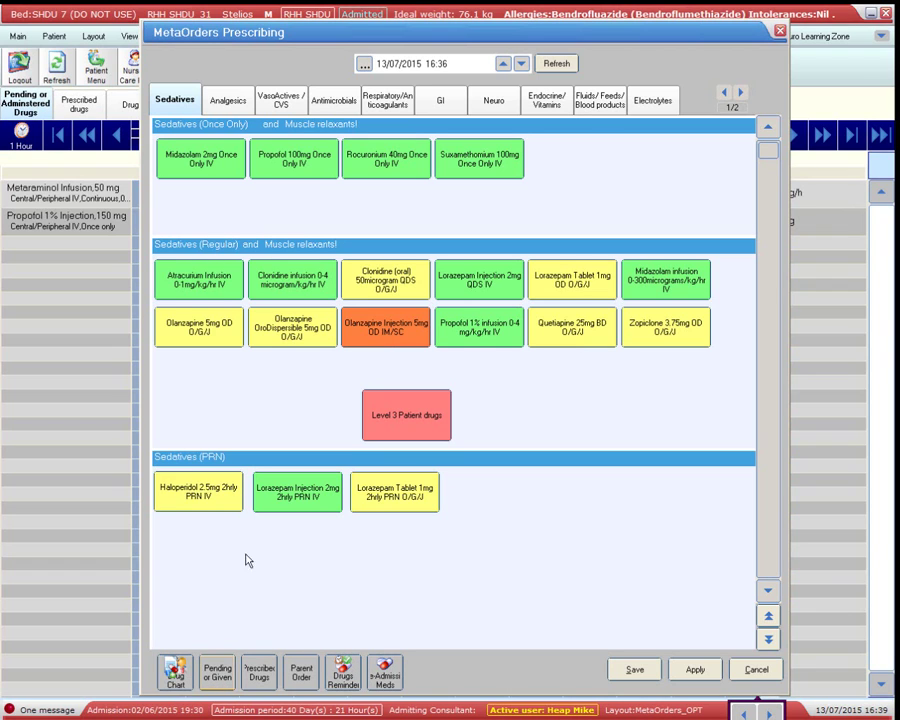
{"action": "left_click_drag", "start_coordinate": [381, 37], "coordinate": [380, 456]}
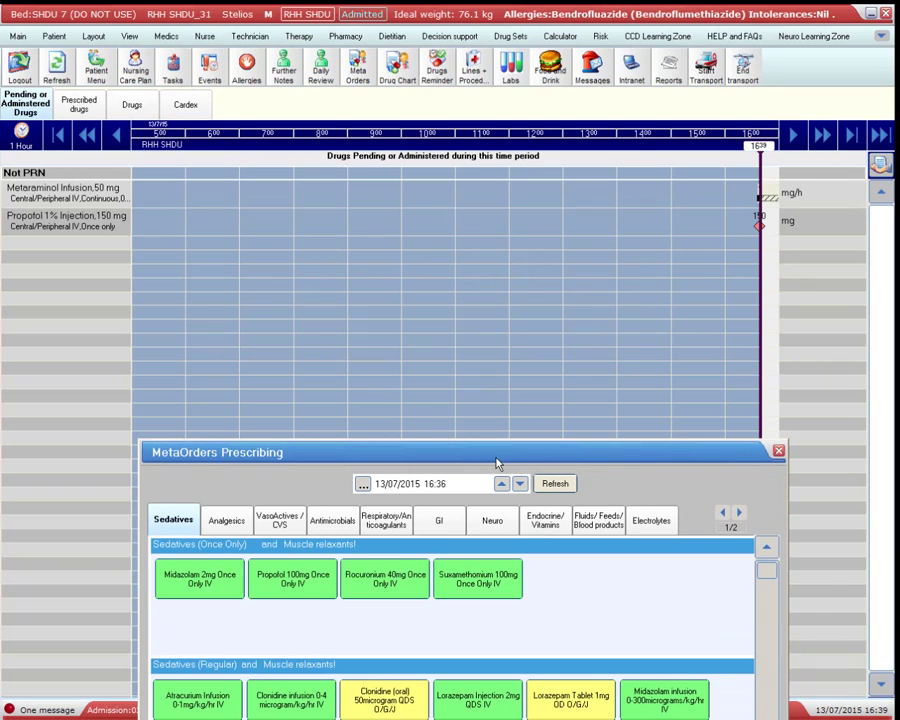
{"action": "left_click_drag", "start_coordinate": [496, 457], "coordinate": [500, 26]}
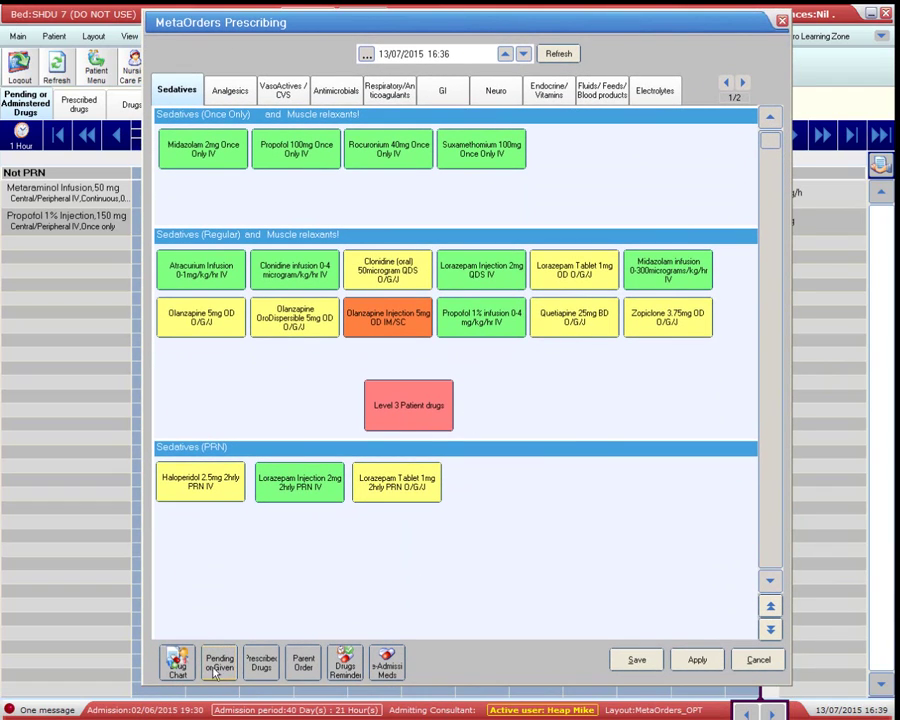
{"action": "left_click", "coordinate": [258, 666]}
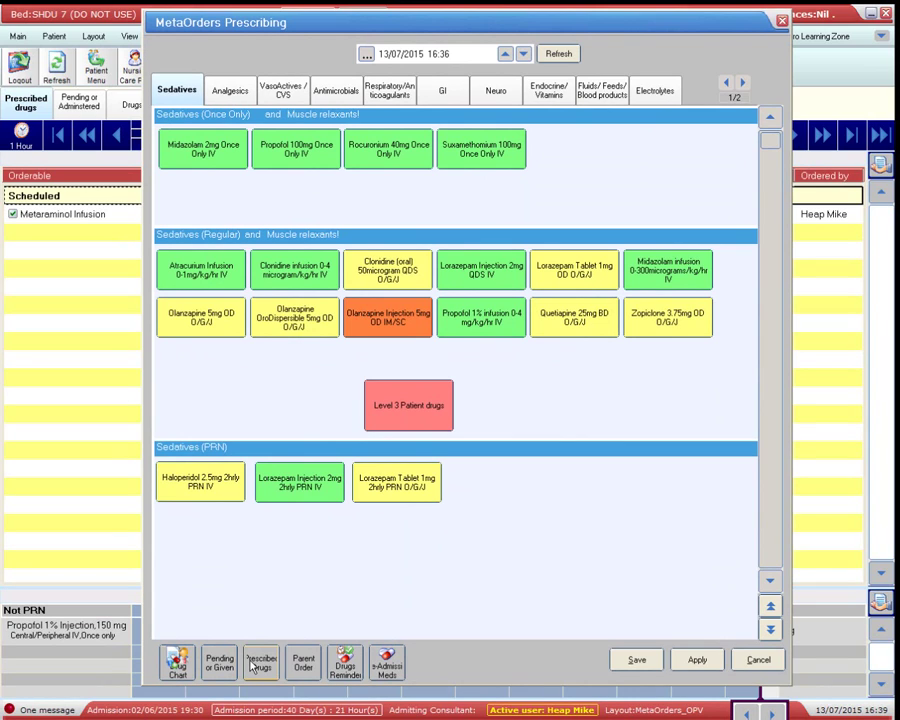
Create a parent order, dismiss the allergies note, search for filgrastim and choose Filgrastim (GCSF) Injection as the drug.
{"action": "left_click", "coordinate": [306, 667]}
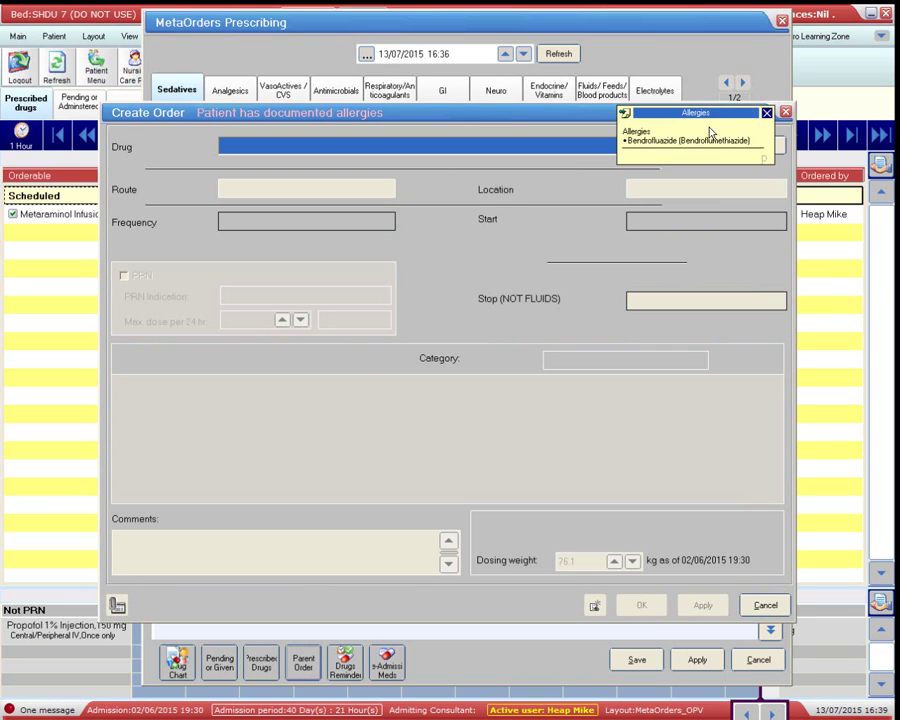
{"action": "left_click", "coordinate": [766, 116]}
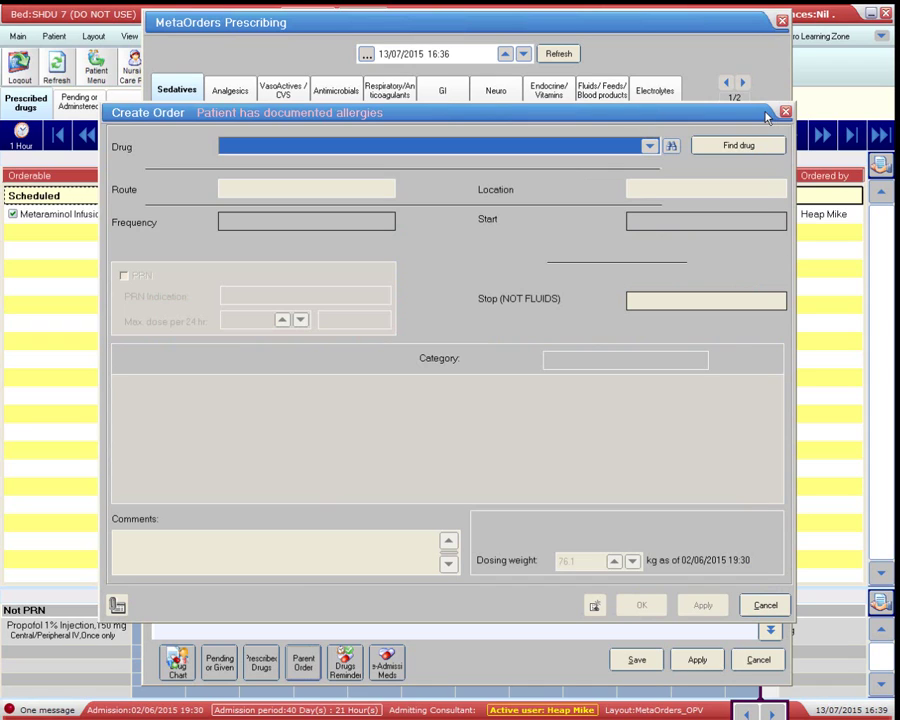
{"action": "left_click", "coordinate": [672, 148]}
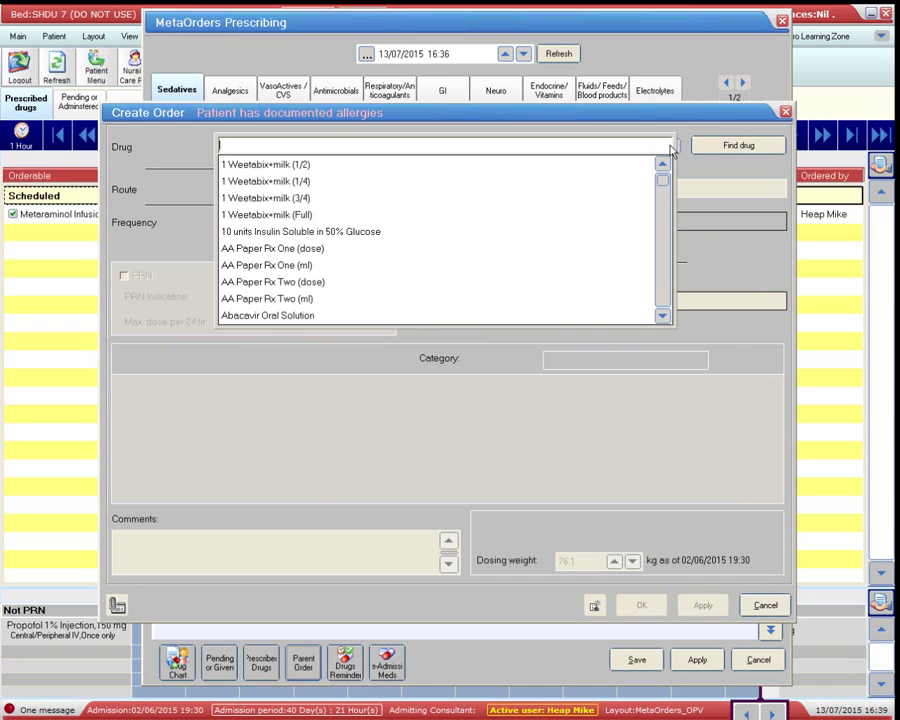
{"action": "type", "text": "fi"}
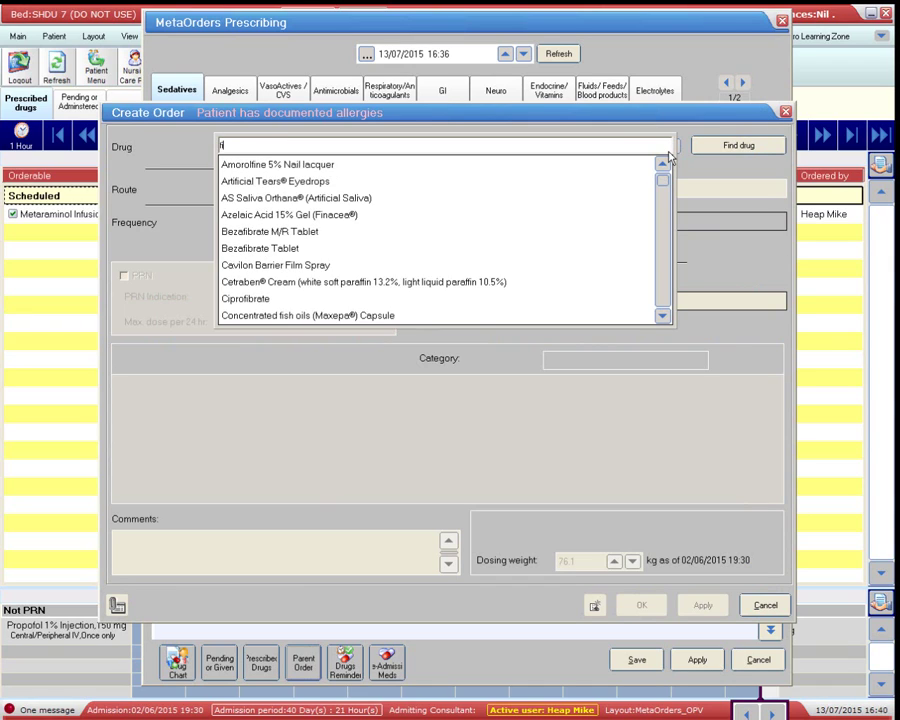
{"action": "type", "text": "lgrastim"}
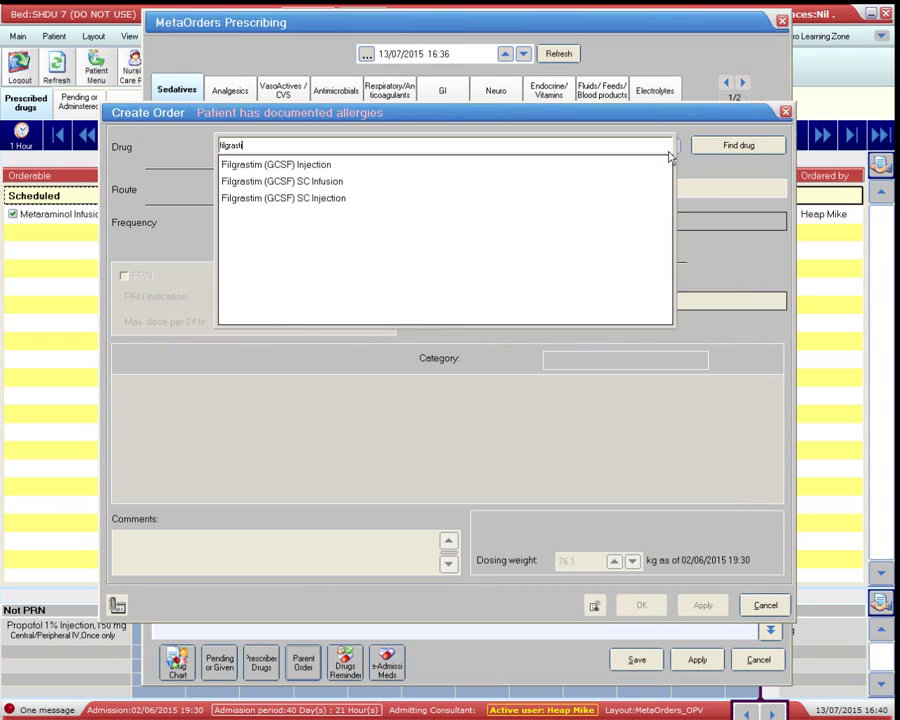
{"action": "left_click", "coordinate": [360, 166]}
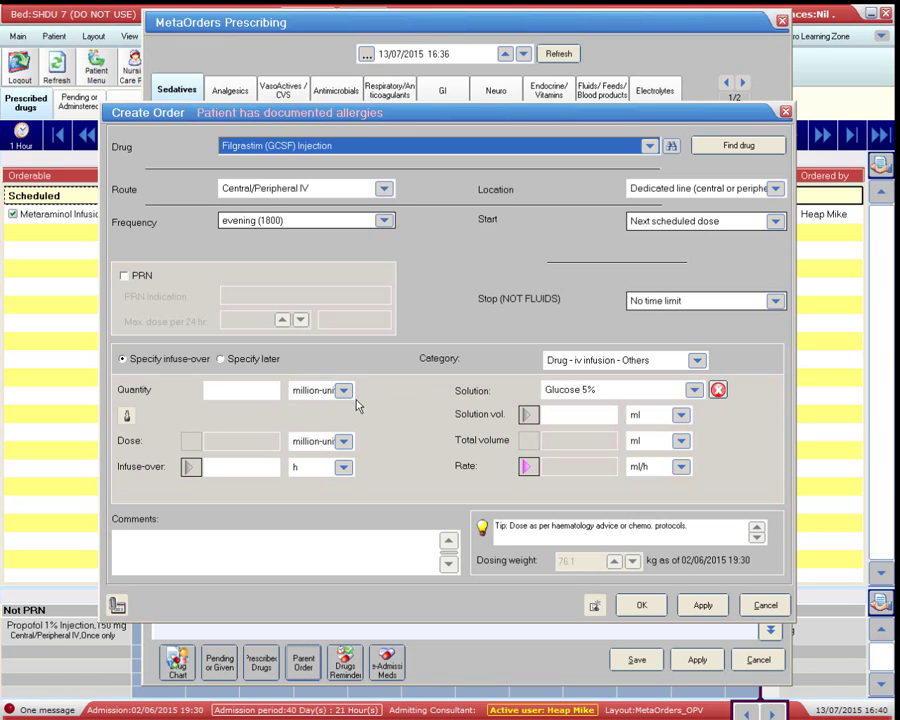
Set the filgrastim quantity to 30 million units, solution volume to 50 ml and infusion time to 1 h, and place the order.
{"action": "left_click", "coordinate": [222, 390]}
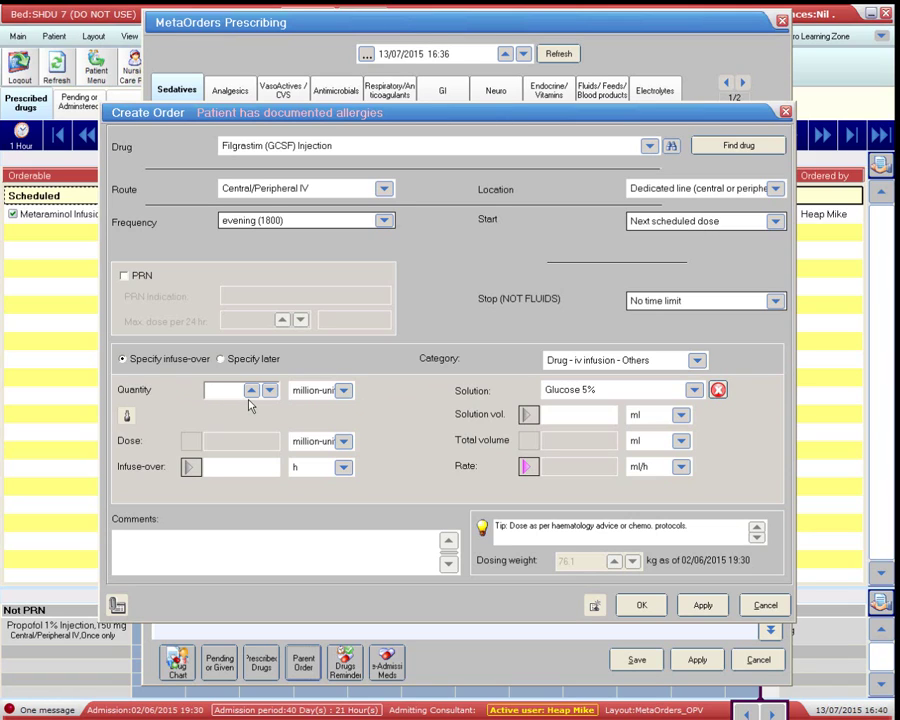
{"action": "type", "text": "30"}
{"action": "left_click", "coordinate": [560, 413]}
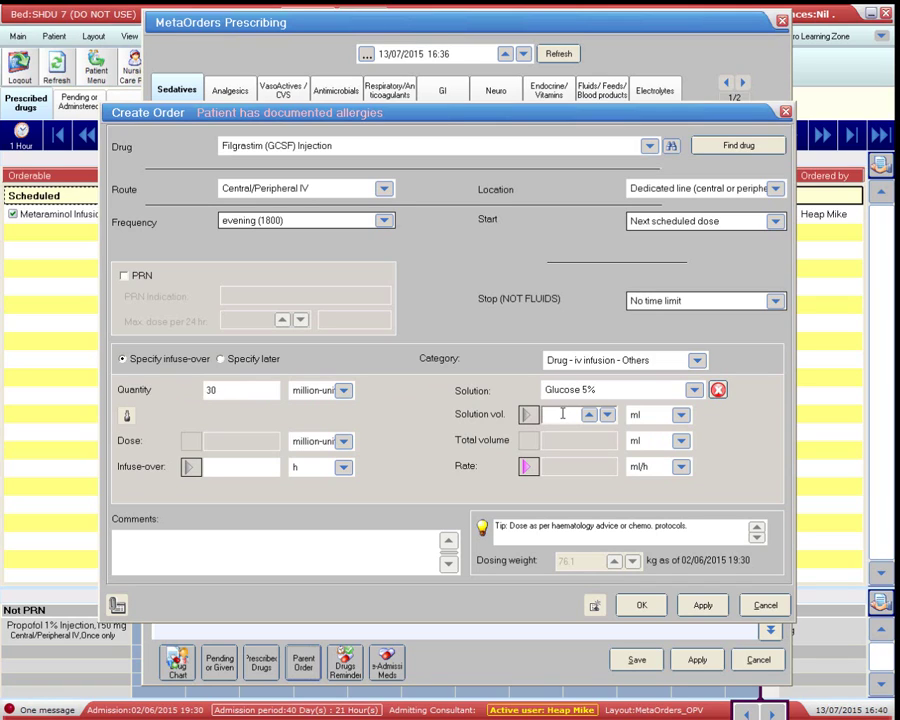
{"action": "type", "text": "50"}
{"action": "left_click", "coordinate": [210, 463]}
{"action": "type", "text": "1"}
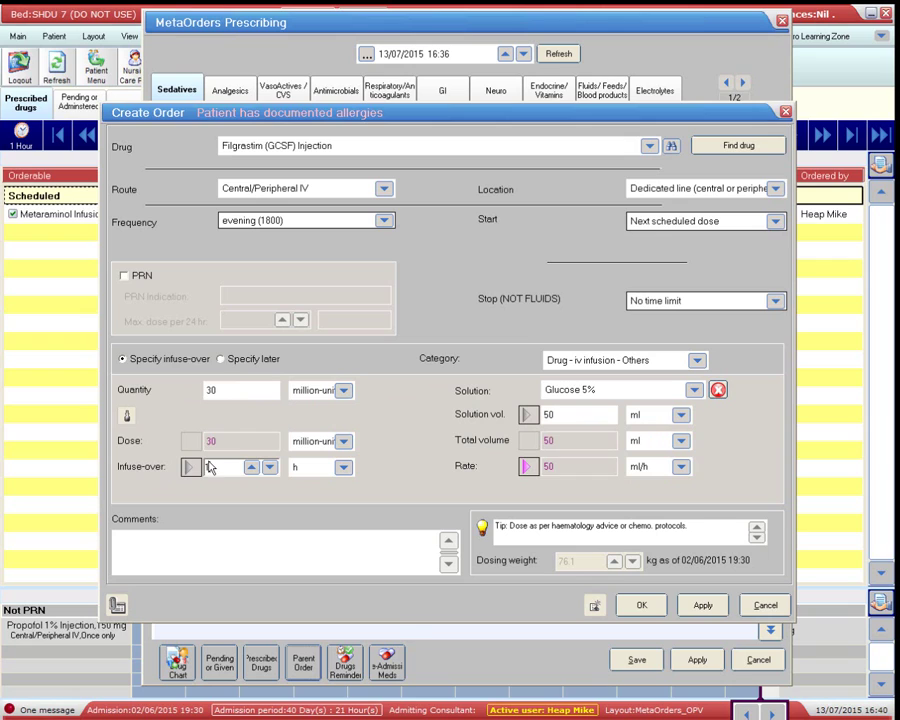
{"action": "left_click", "coordinate": [642, 608]}
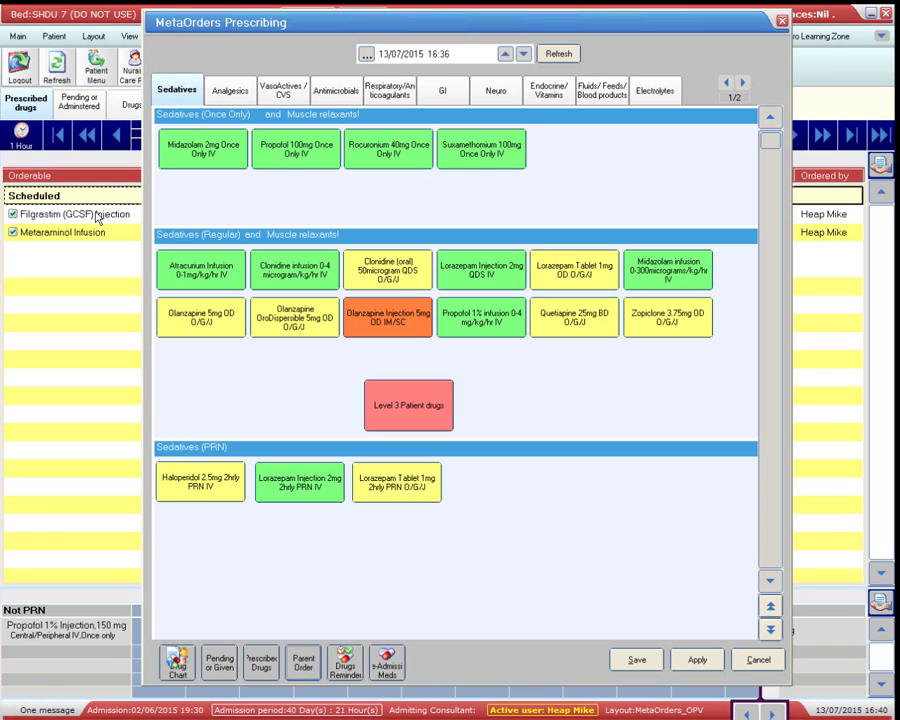
Check the scheduled filgrastim doses and their start times in the drugs reminder, and close the reminder.
{"action": "left_click", "coordinate": [345, 668]}
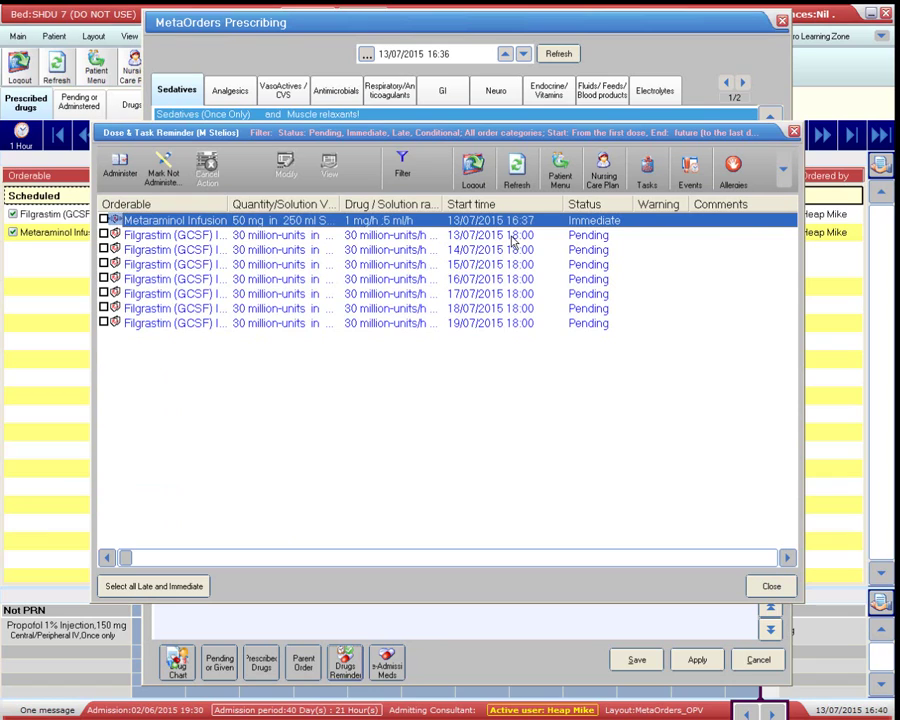
{"action": "left_click", "coordinate": [770, 586]}
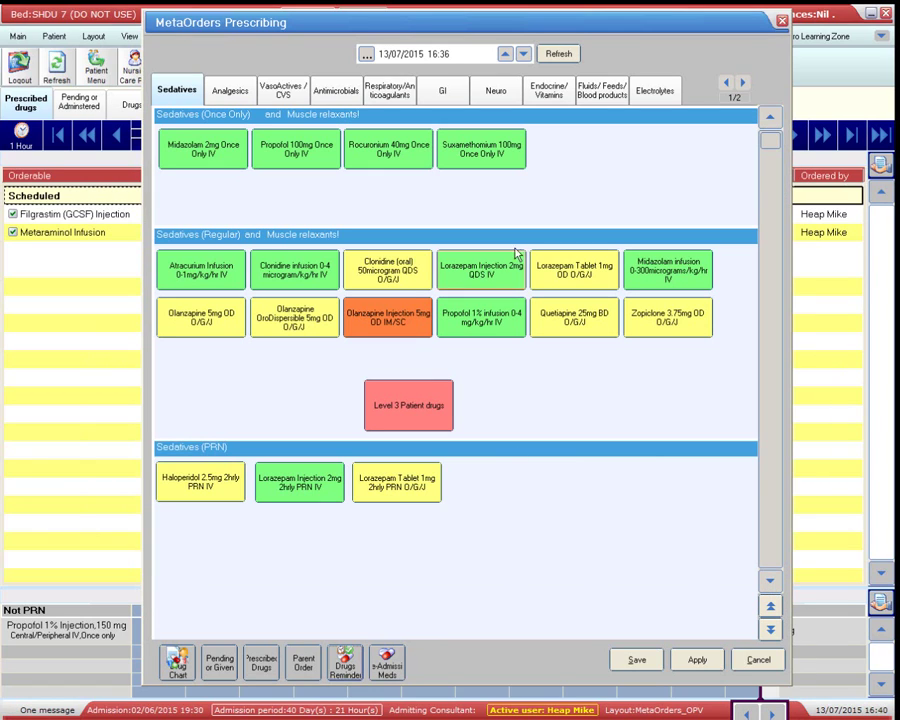
Prescribe the regular Co-Amoxiclav 1200mg TDS IV antimicrobial preset, resolve the timing issue with the missed dose of 13/07/2015 16:00, and sign the order.
{"action": "left_click", "coordinate": [330, 91]}
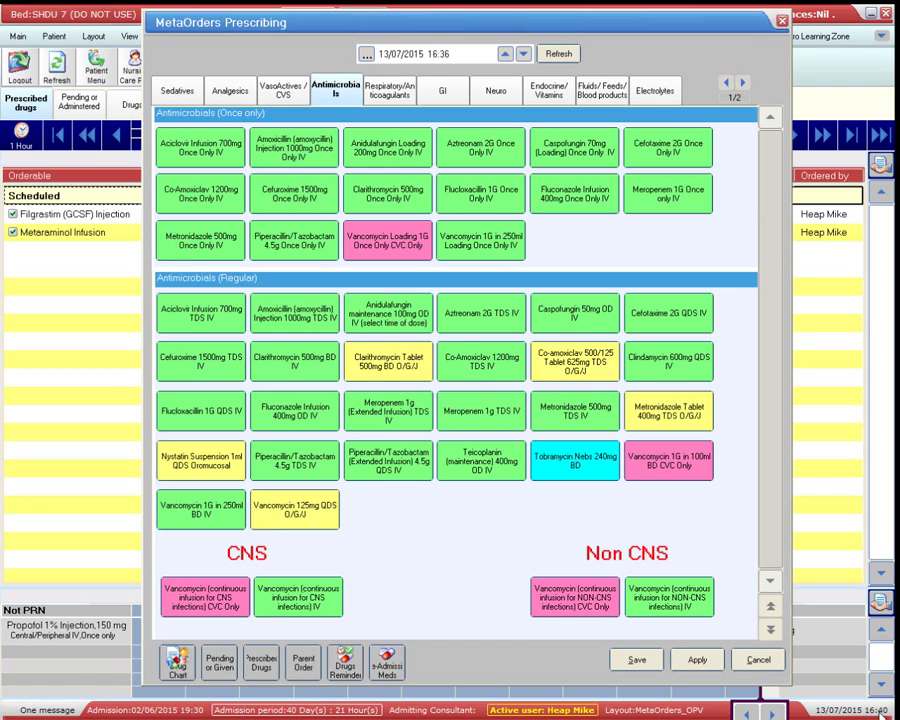
{"action": "left_click", "coordinate": [485, 365]}
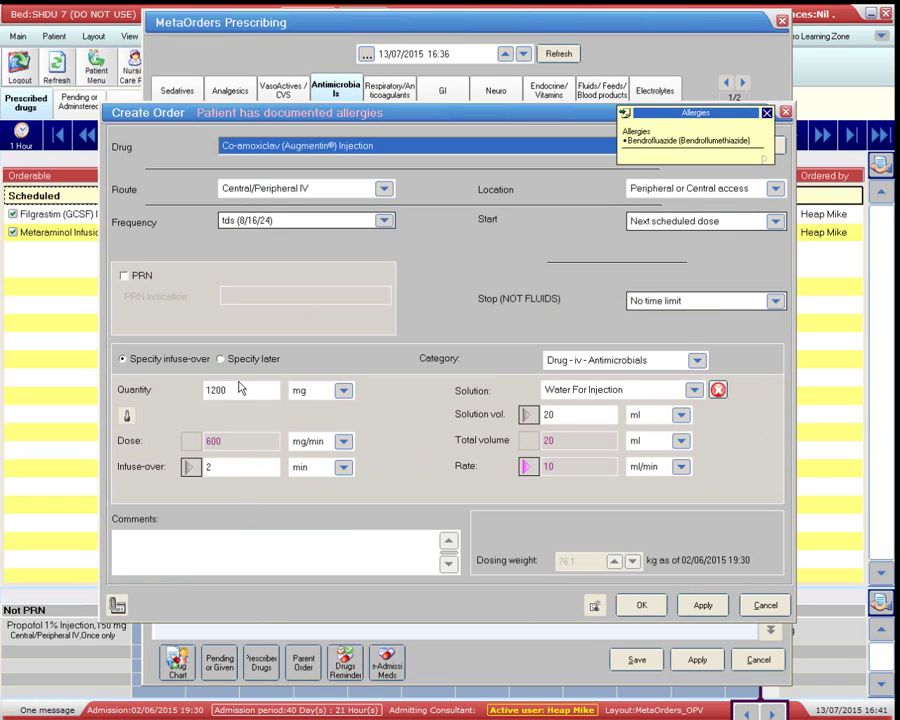
{"action": "left_click", "coordinate": [641, 606]}
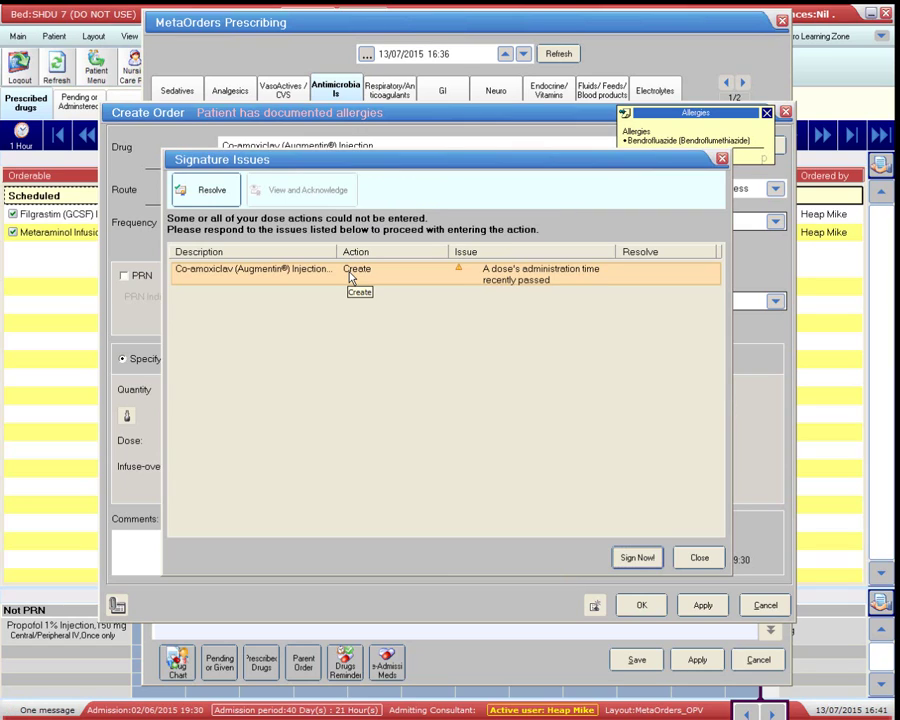
{"action": "left_click", "coordinate": [199, 191]}
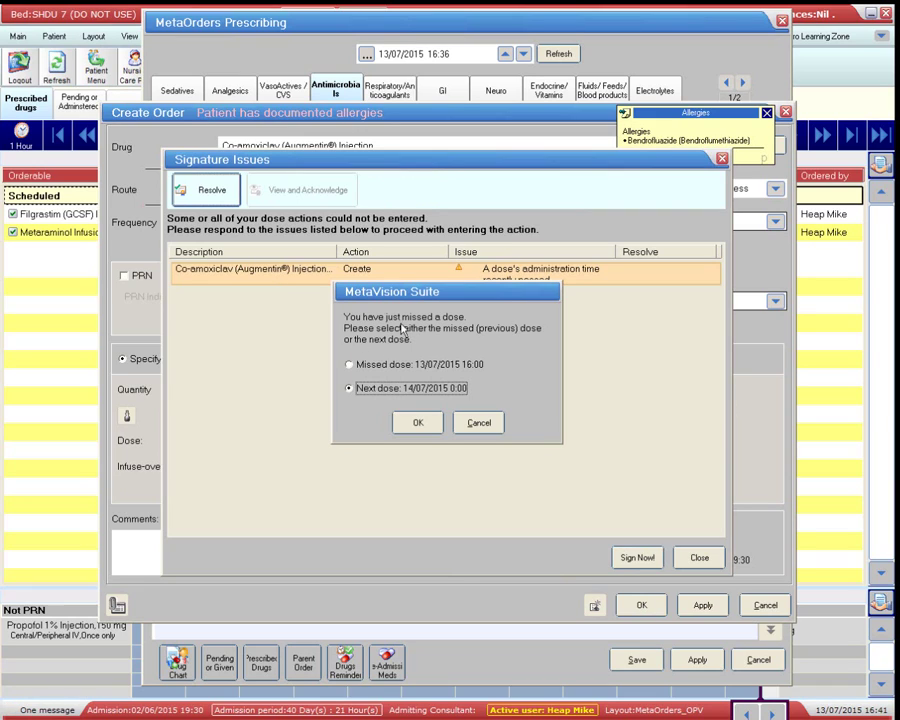
{"action": "left_click", "coordinate": [349, 366]}
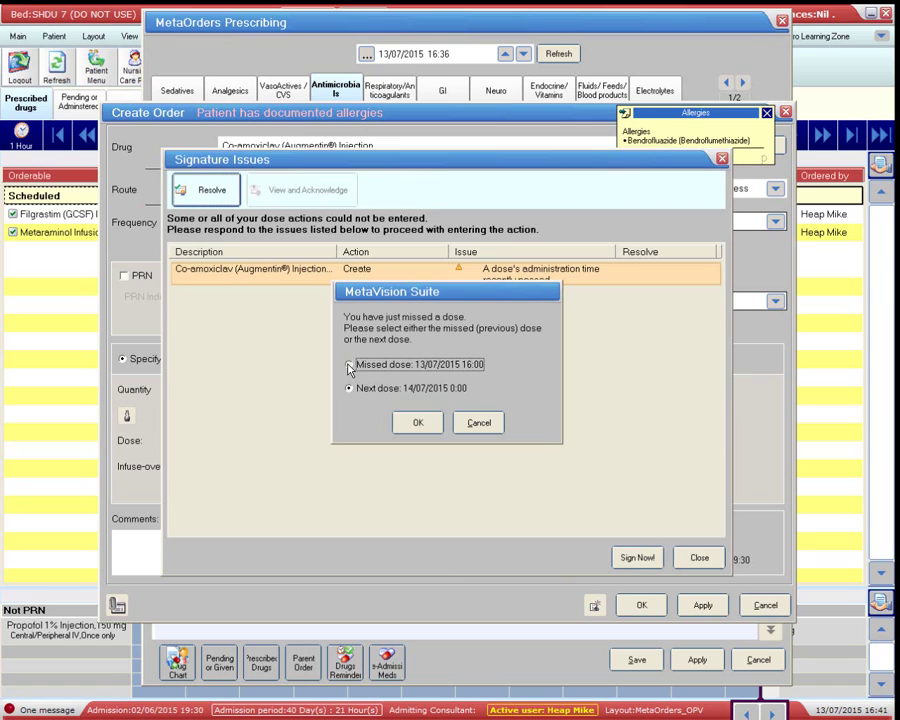
{"action": "left_click", "coordinate": [418, 423]}
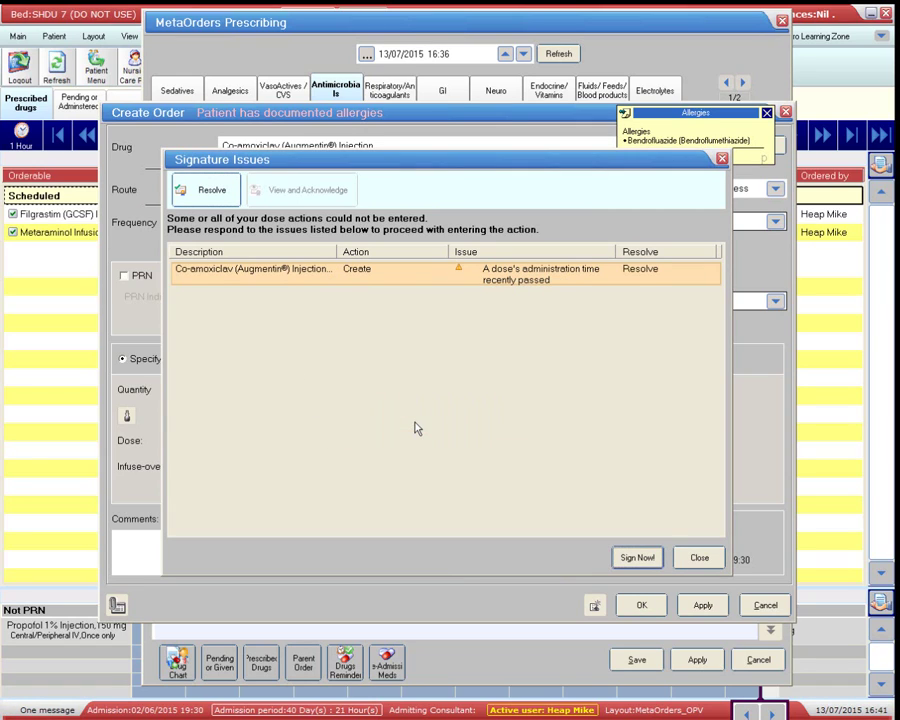
{"action": "left_click", "coordinate": [638, 558]}
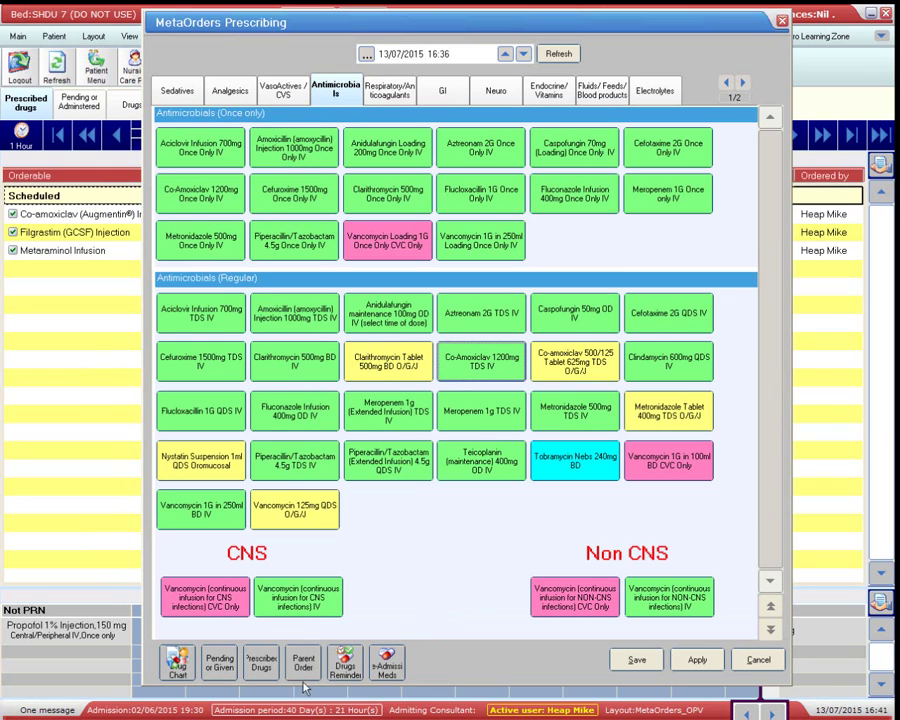
Check the co-amoxiclav doses in the drugs reminder, and view the Co-Amoxiclav 1200mg Once Only IV preset without placing the order.
{"action": "left_click", "coordinate": [343, 662]}
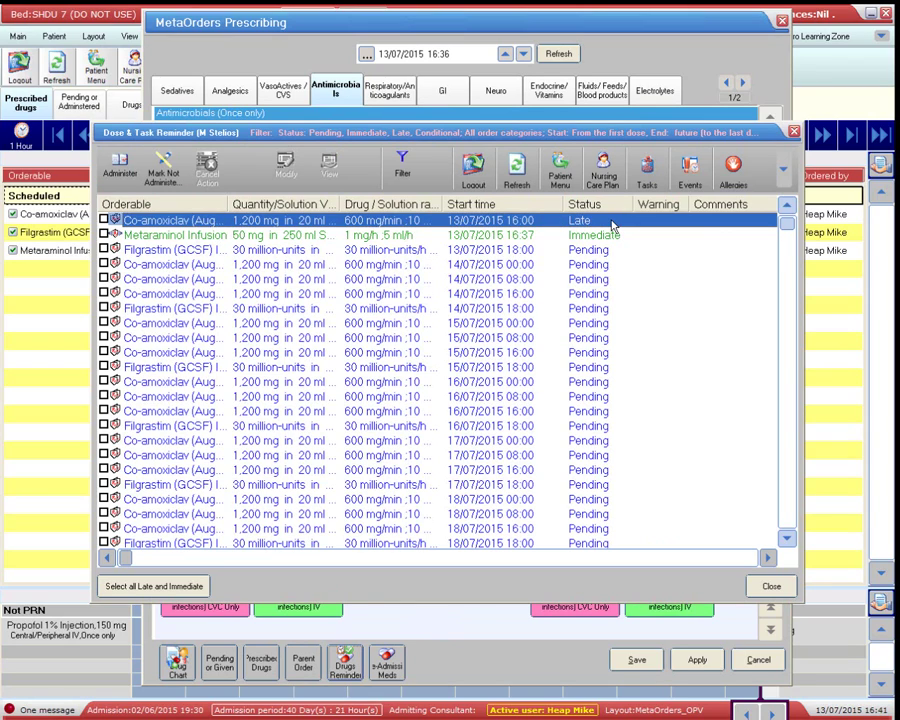
{"action": "left_click", "coordinate": [770, 587]}
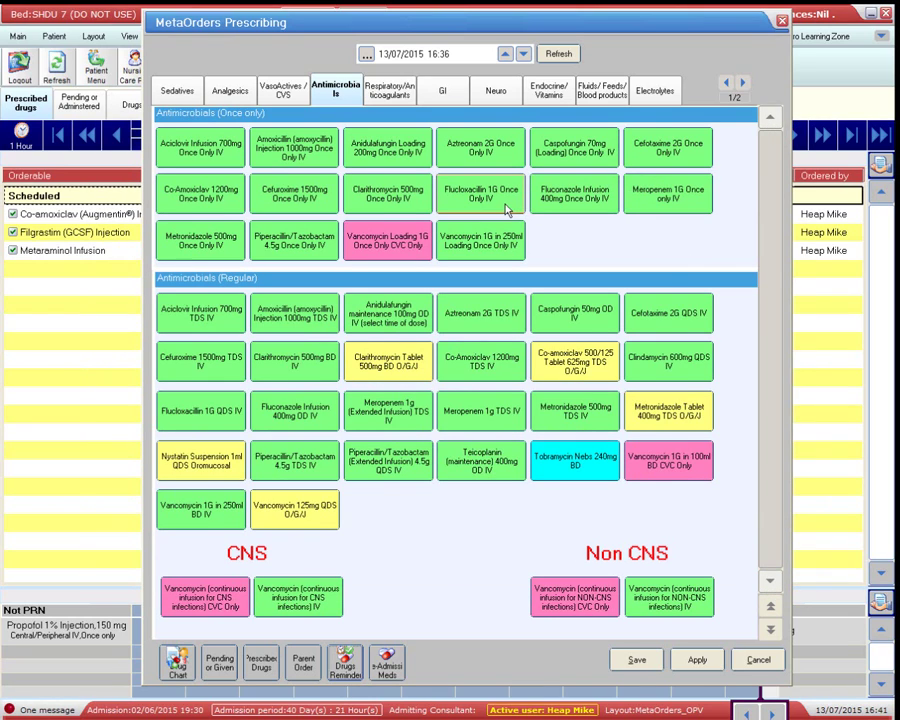
{"action": "left_click", "coordinate": [200, 194]}
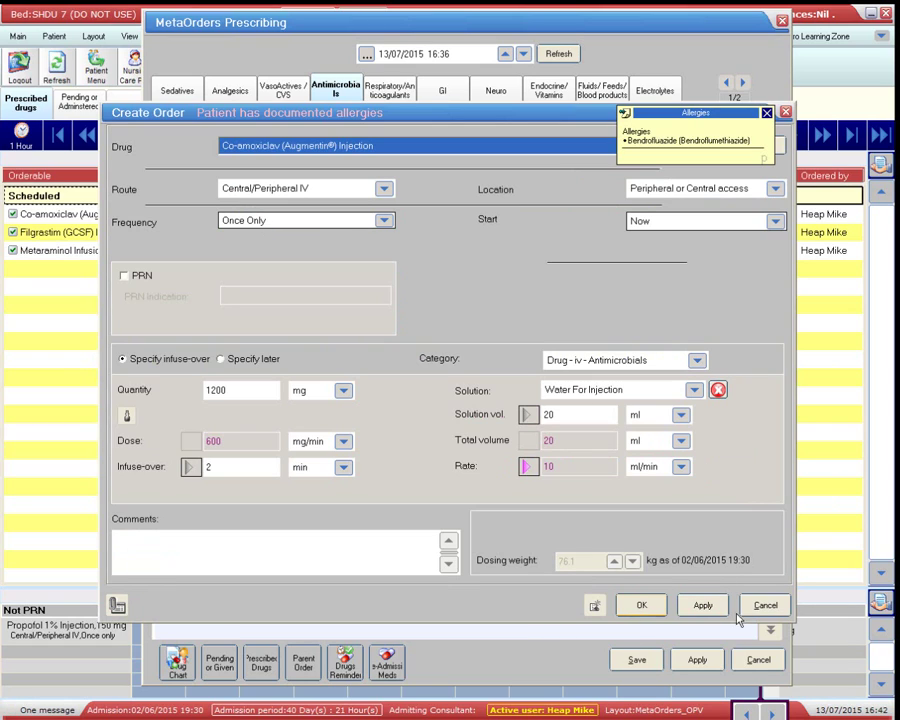
{"action": "left_click", "coordinate": [765, 606]}
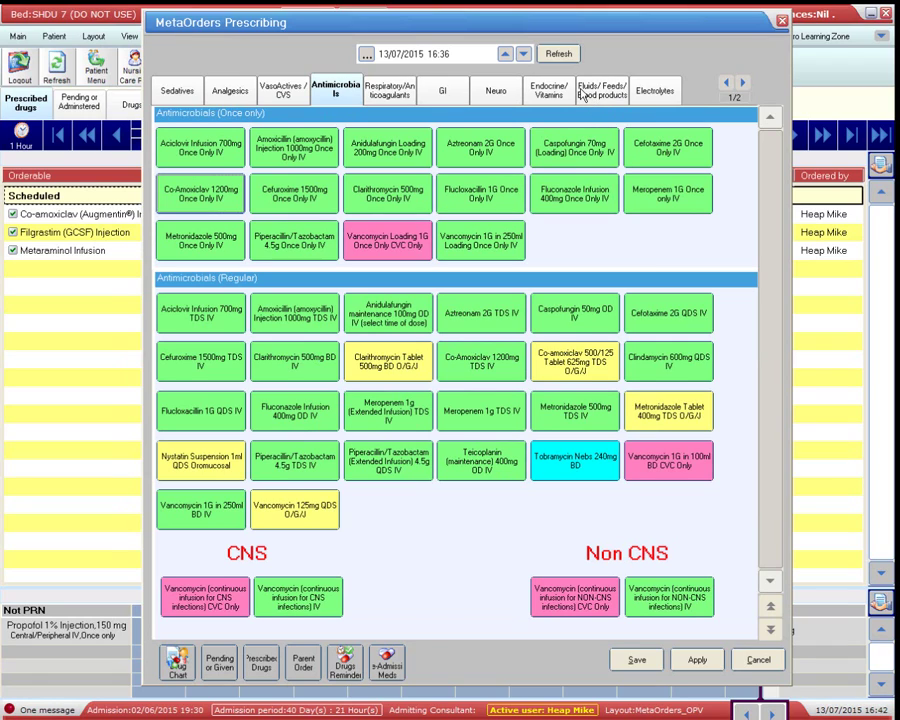
Create a Magnesium 20mmol CVC only order from the once-only electrolytes, set its quantity to 30 mmol and submit it.
{"action": "left_click", "coordinate": [656, 91]}
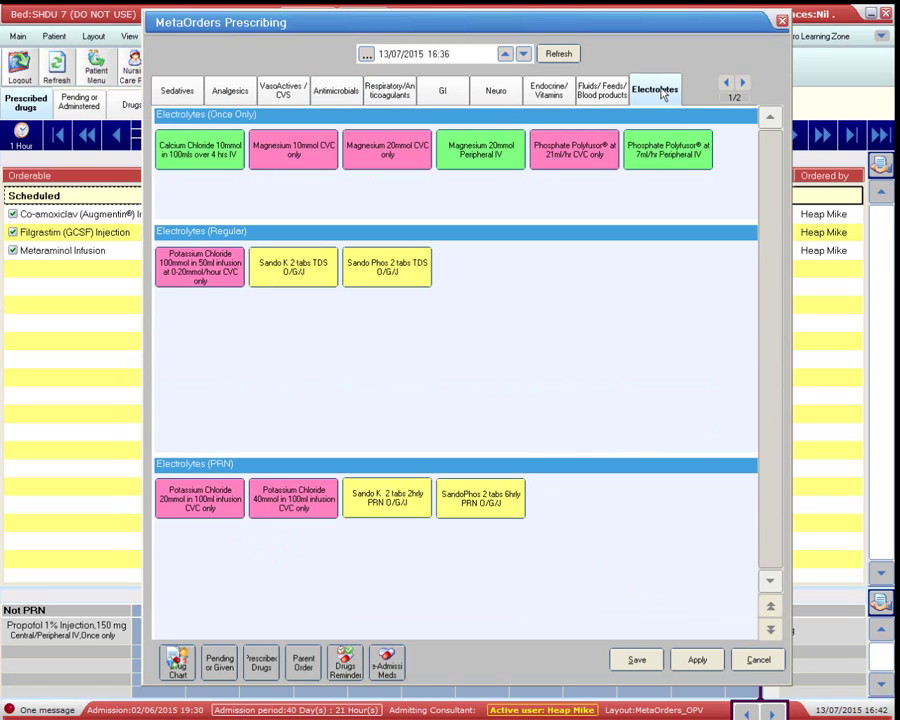
{"action": "left_click", "coordinate": [374, 152]}
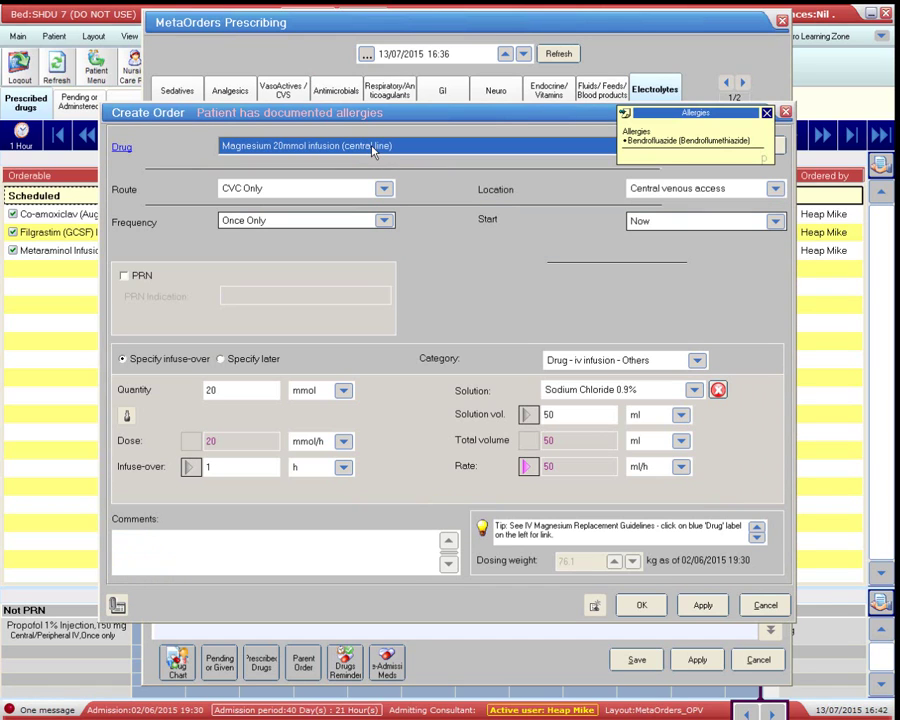
{"action": "left_click", "coordinate": [220, 389]}
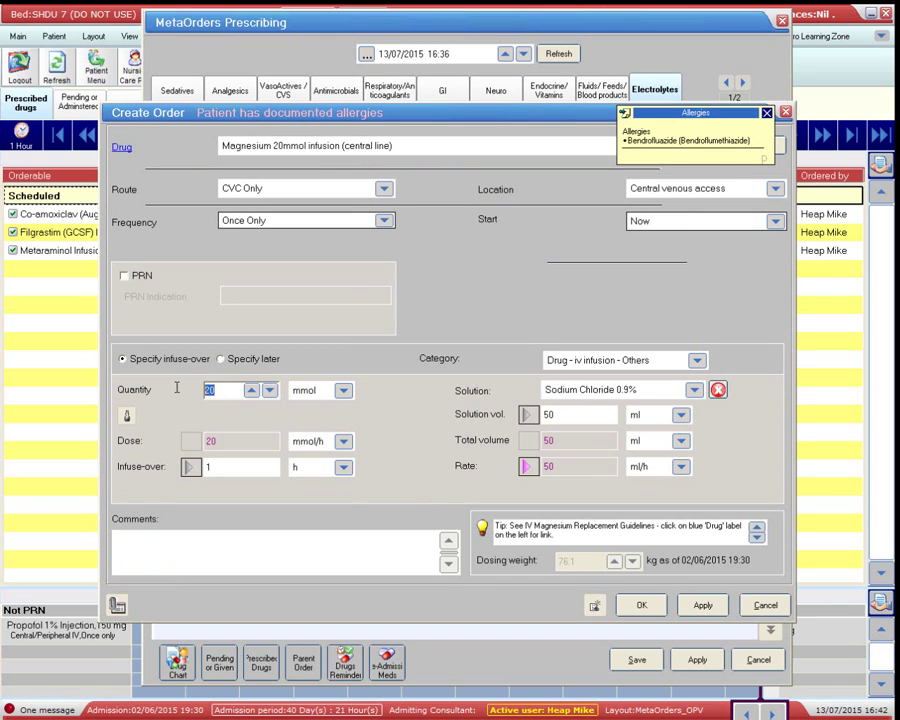
{"action": "type", "text": "30"}
{"action": "left_click", "coordinate": [640, 605]}
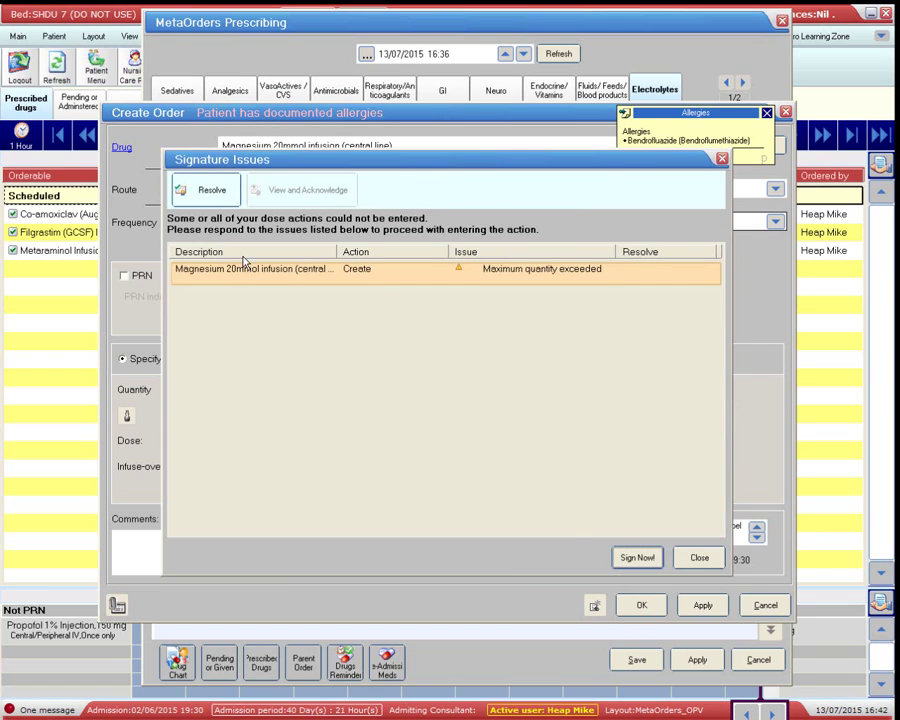
Resolve the maximum quantity issue by setting the magnesium quantity to 20 mmol, and sign the order.
{"action": "left_click", "coordinate": [211, 190]}
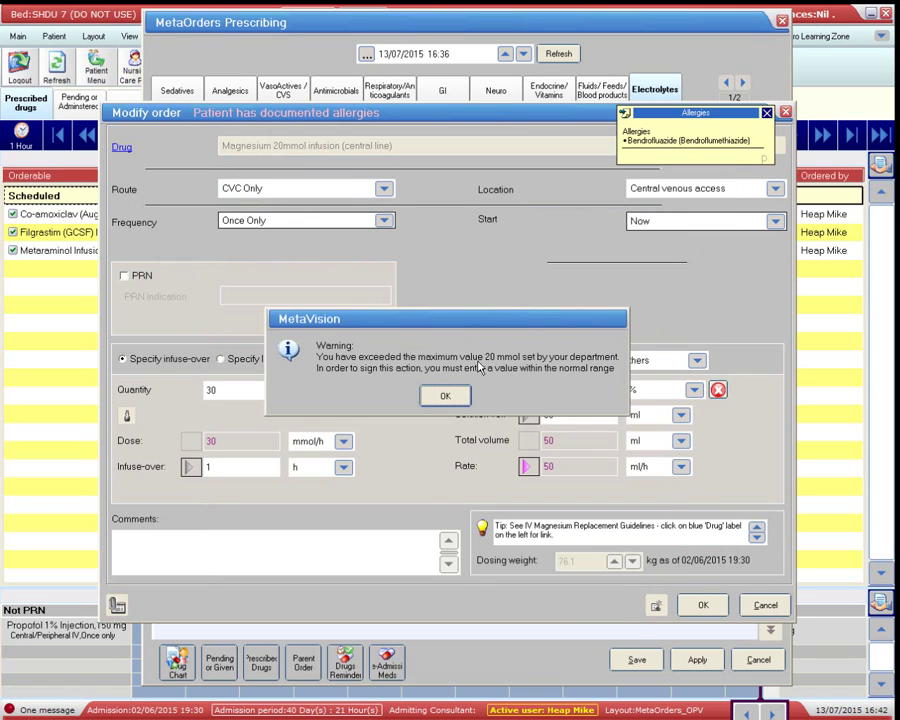
{"action": "left_click", "coordinate": [445, 397]}
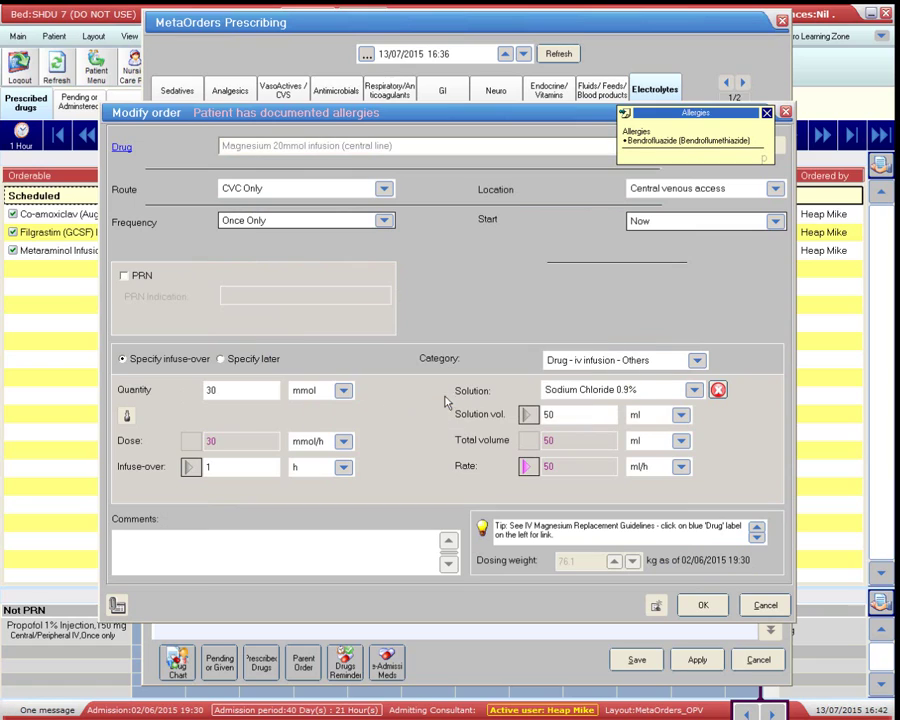
{"action": "left_click", "coordinate": [200, 391]}
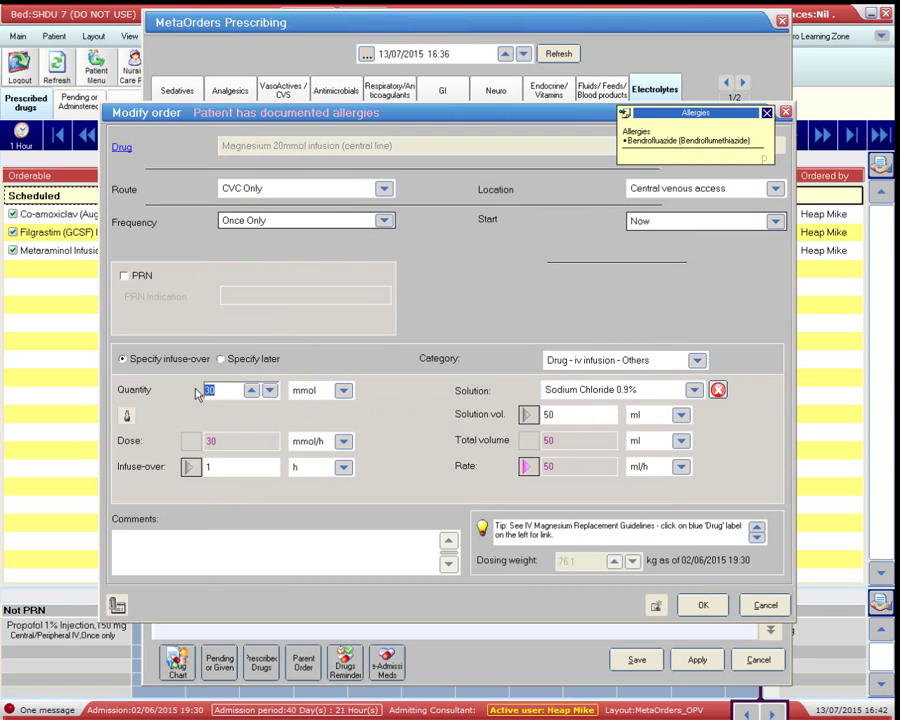
{"action": "type", "text": "20"}
{"action": "left_click", "coordinate": [702, 608]}
{"action": "left_click", "coordinate": [702, 606]}
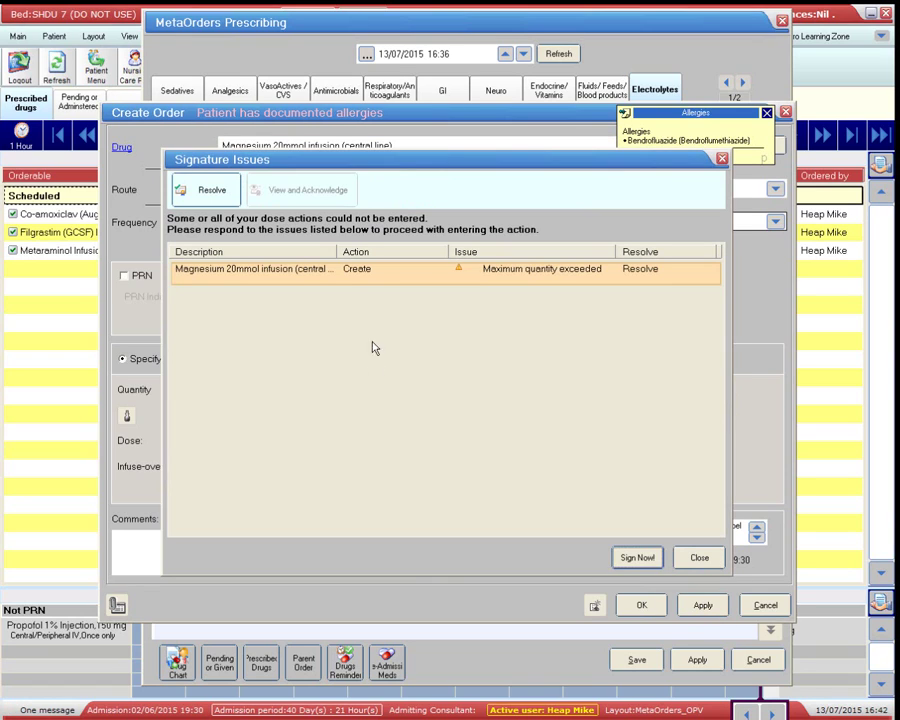
{"action": "left_click", "coordinate": [636, 558]}
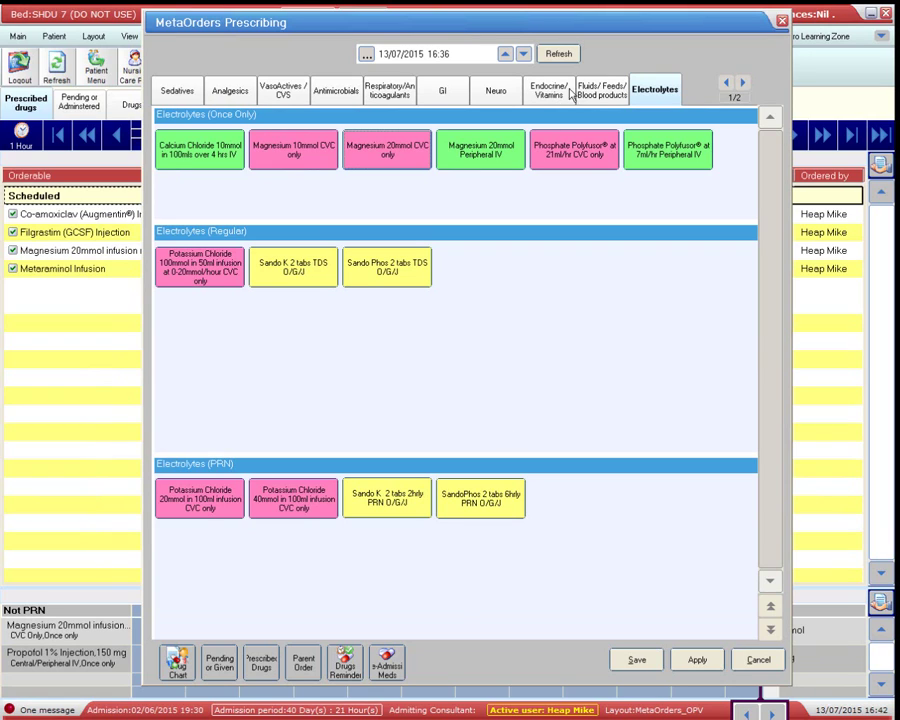
Prescribe the regular 4%Dextrose/0.18%Saline 500mls at 50mls/hr fluid preset with no time limit, and close the prescribing window.
{"action": "left_click", "coordinate": [601, 94]}
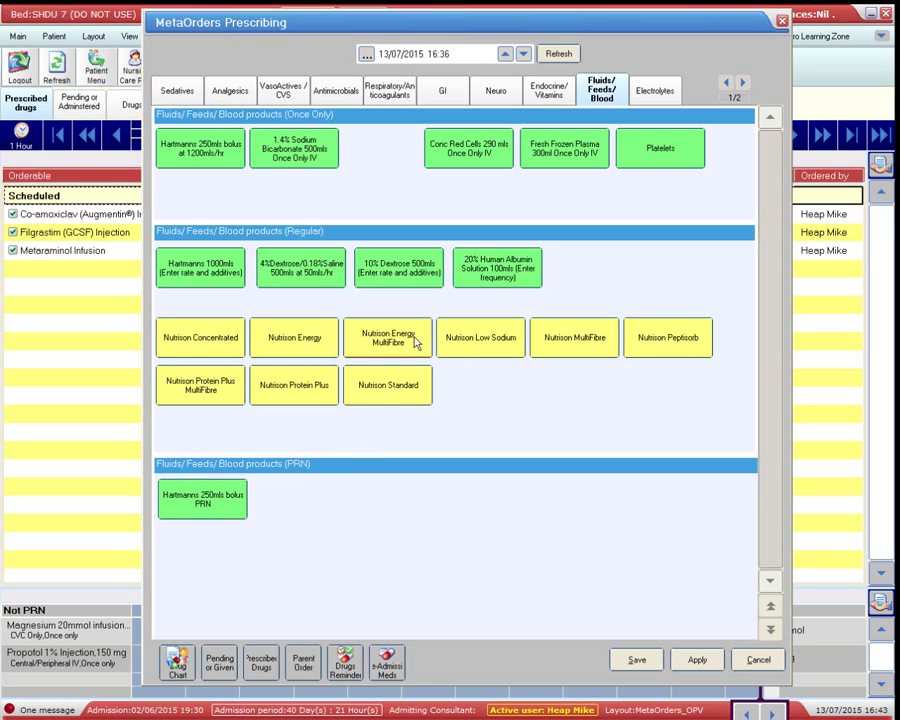
{"action": "left_click", "coordinate": [307, 270]}
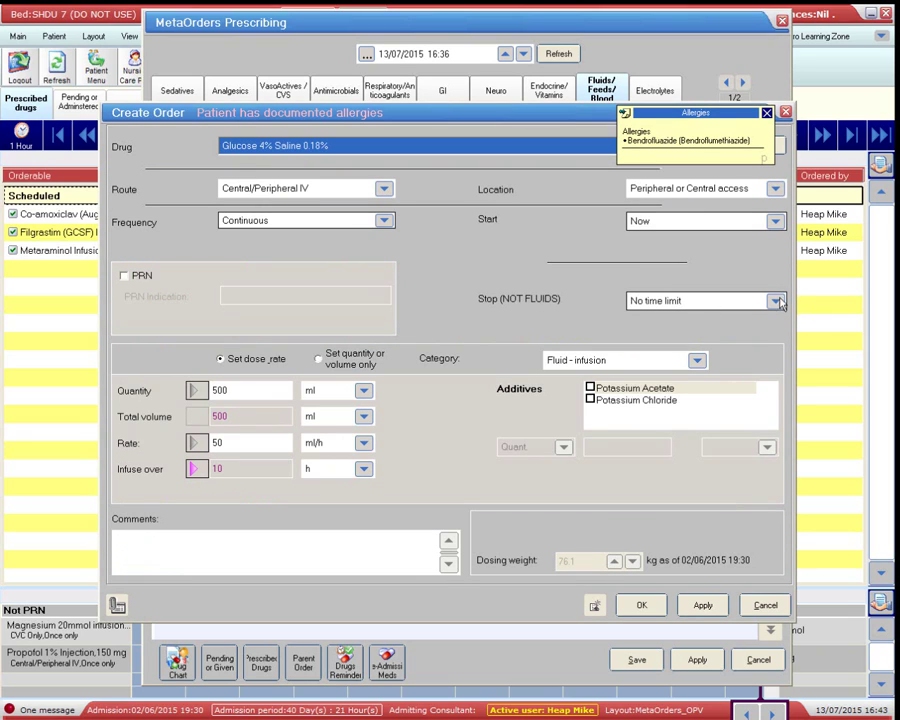
{"action": "left_click", "coordinate": [776, 301]}
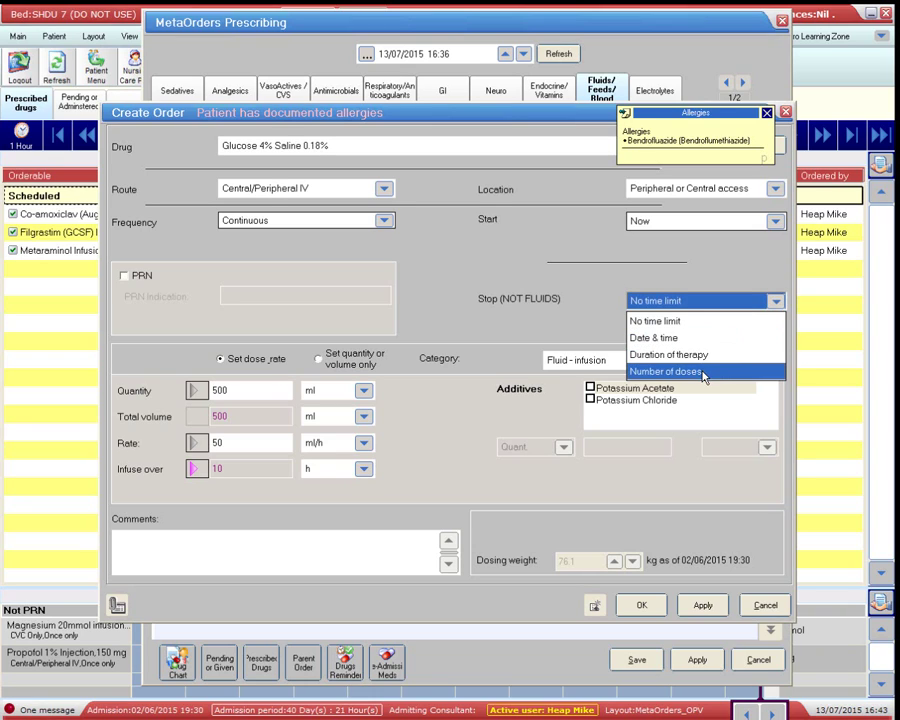
{"action": "left_click", "coordinate": [564, 335]}
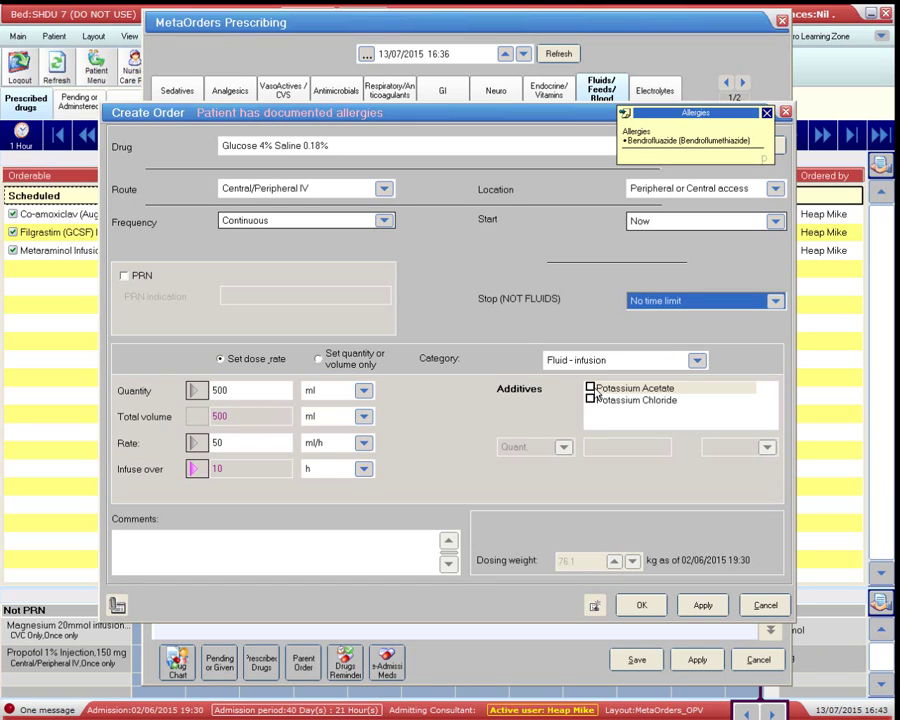
{"action": "left_click", "coordinate": [636, 606]}
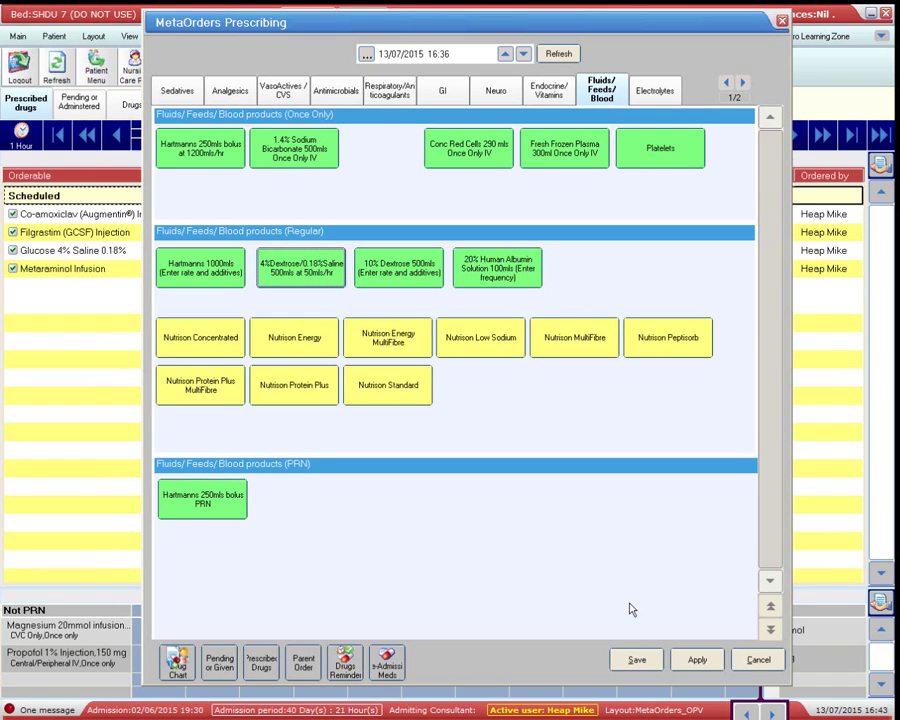
{"action": "left_click", "coordinate": [758, 662]}
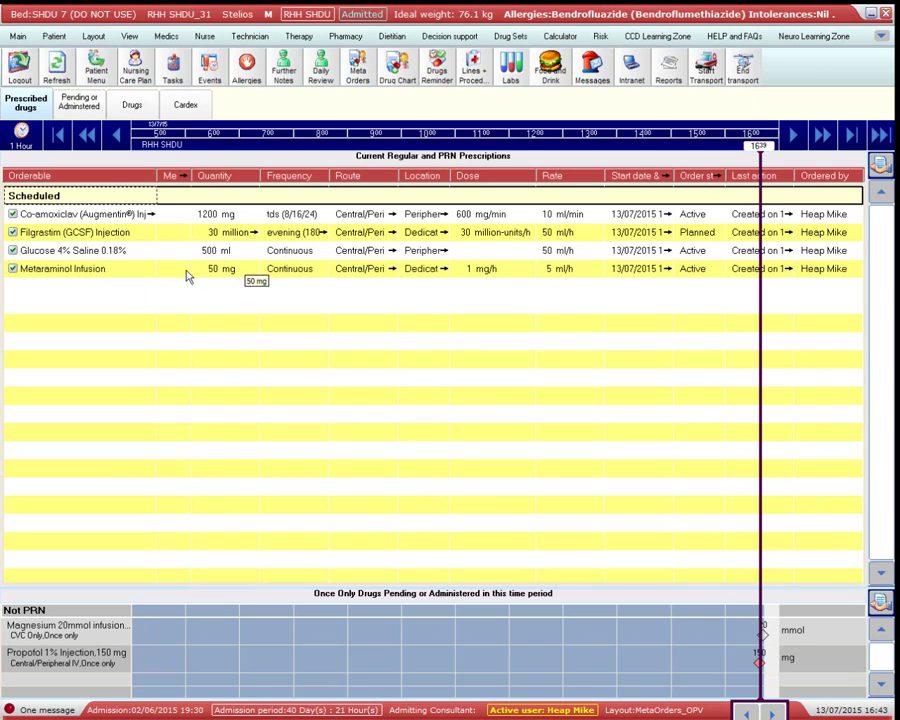
{"action": "mouse_move", "coordinate": [152, 234]}
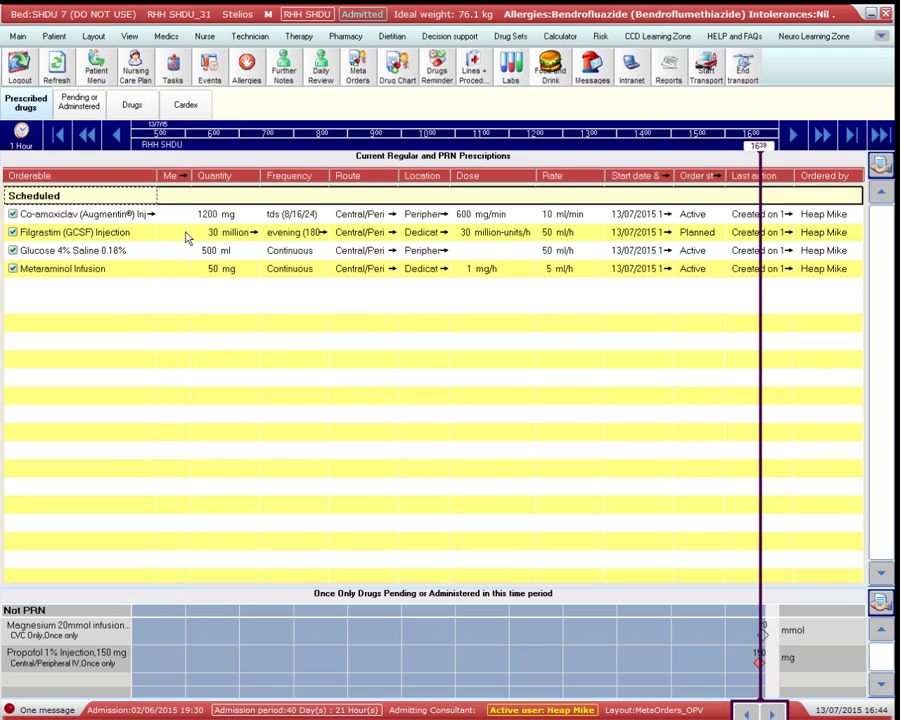
{"action": "right_click", "coordinate": [185, 237]}
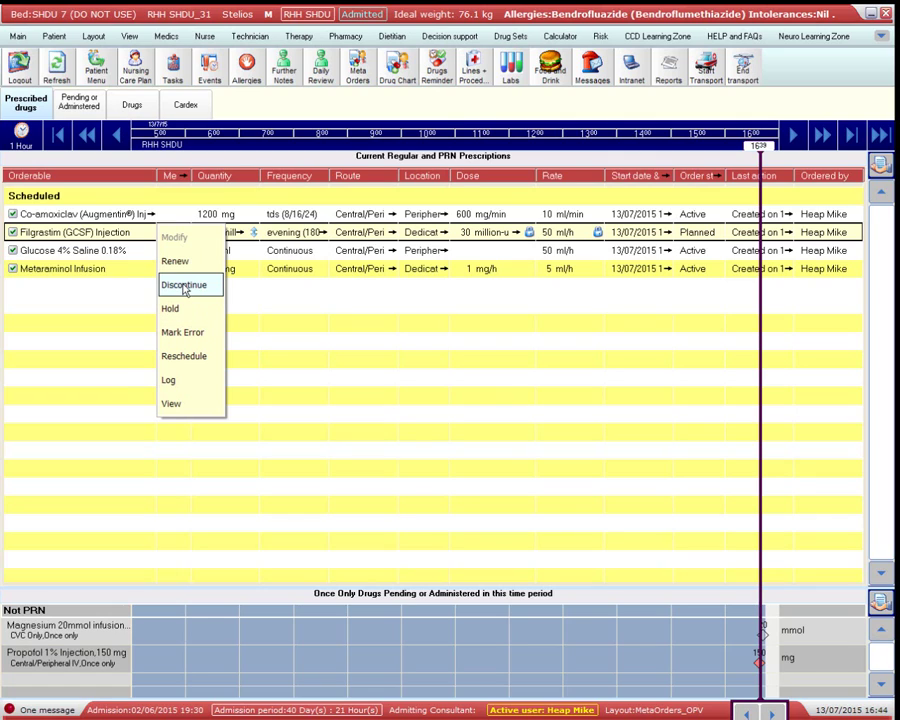
{"action": "left_click", "coordinate": [121, 295]}
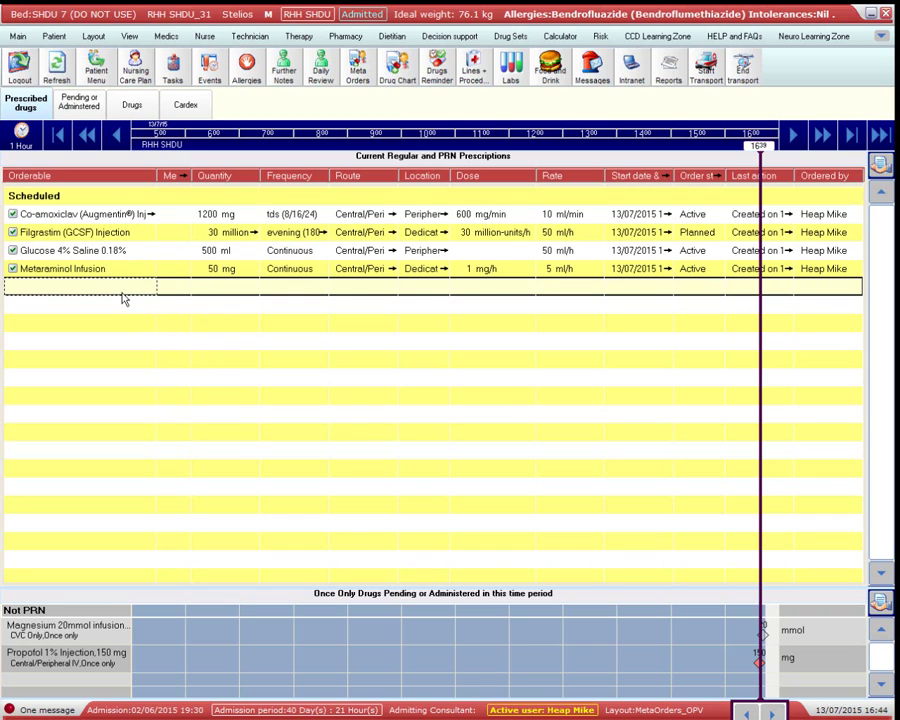
Put the Filgrastim (GCSF) Injection order on hold and open the drugs reminder to check the remaining doses.
{"action": "left_click", "coordinate": [178, 214]}
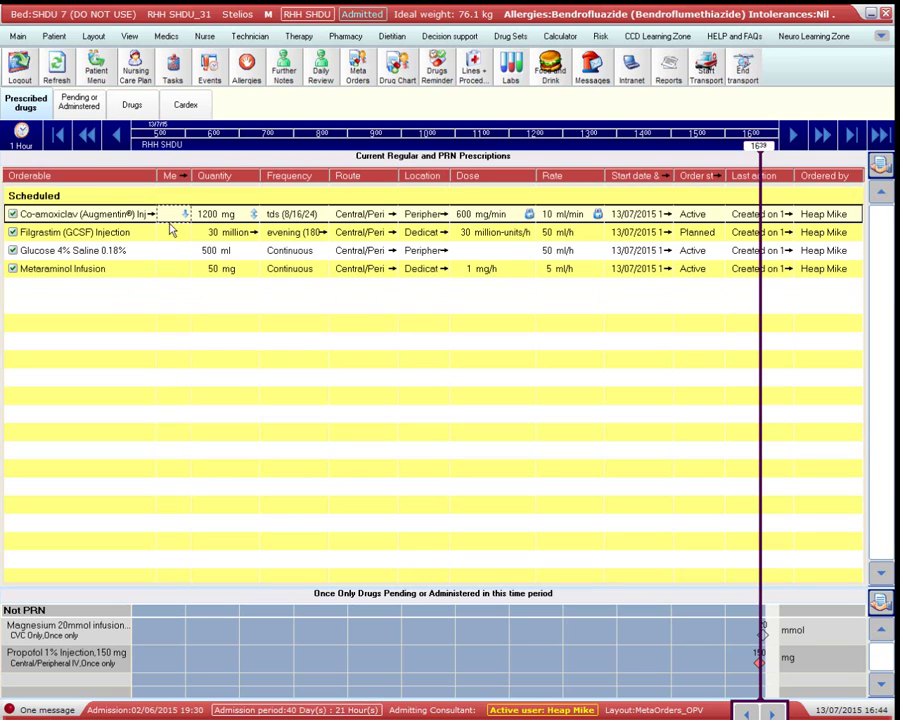
{"action": "left_click", "coordinate": [179, 237]}
{"action": "right_click", "coordinate": [183, 234]}
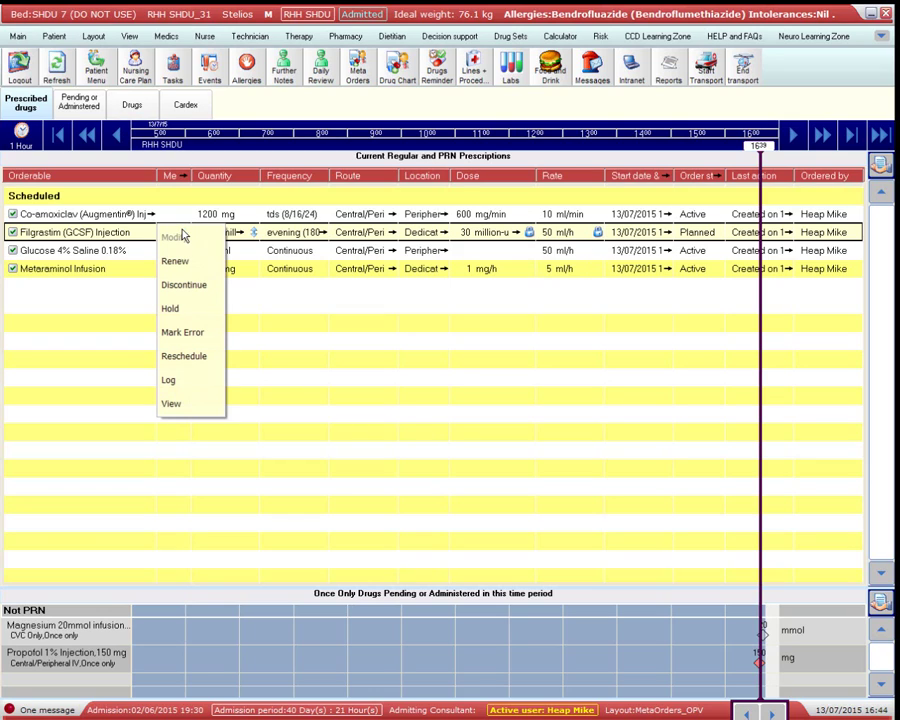
{"action": "left_click", "coordinate": [176, 310]}
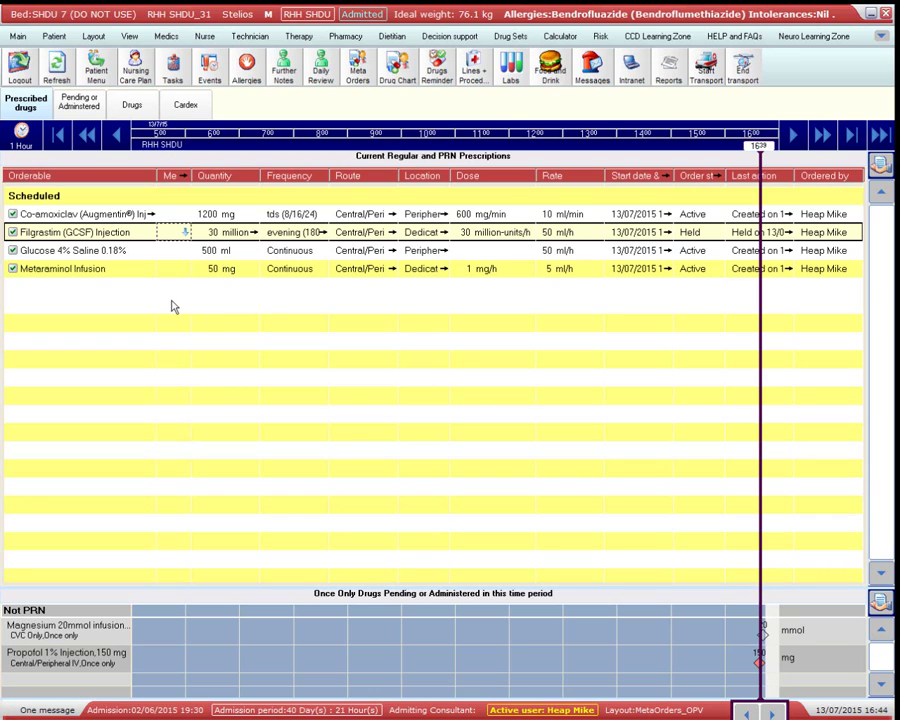
{"action": "left_click", "coordinate": [441, 73]}
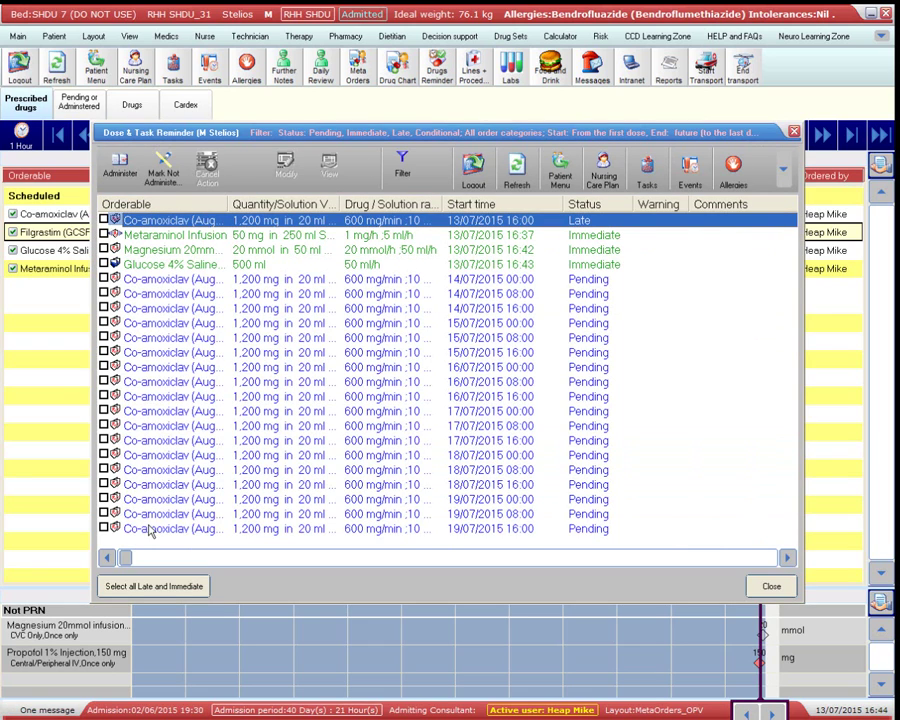
Release the held Filgrastim (GCSF) Injection order and check its doses in the drugs reminder.
{"action": "left_click", "coordinate": [771, 588]}
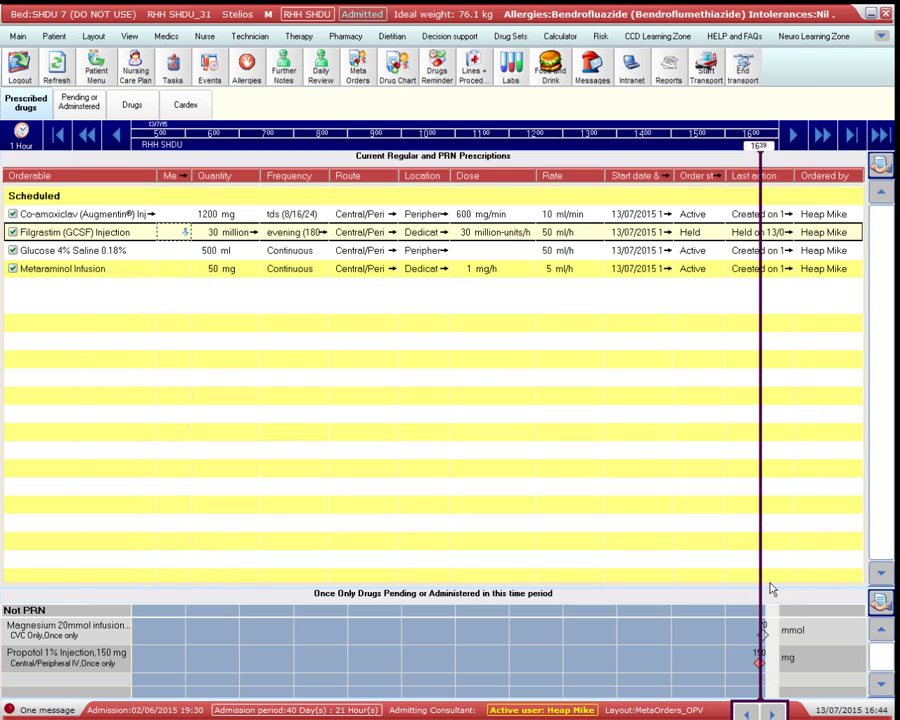
{"action": "right_click", "coordinate": [184, 234]}
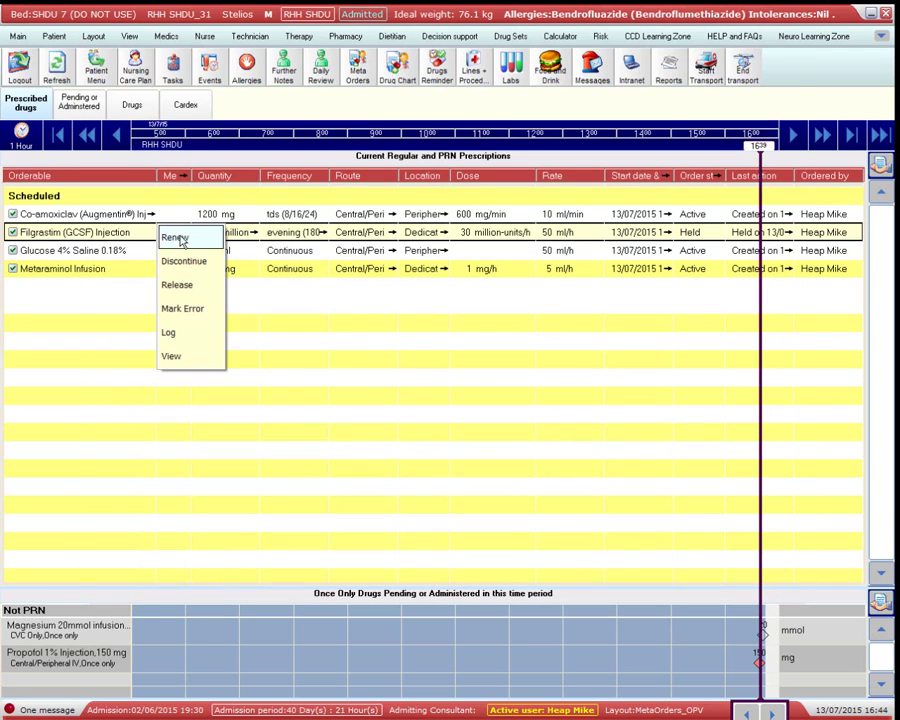
{"action": "left_click", "coordinate": [176, 286]}
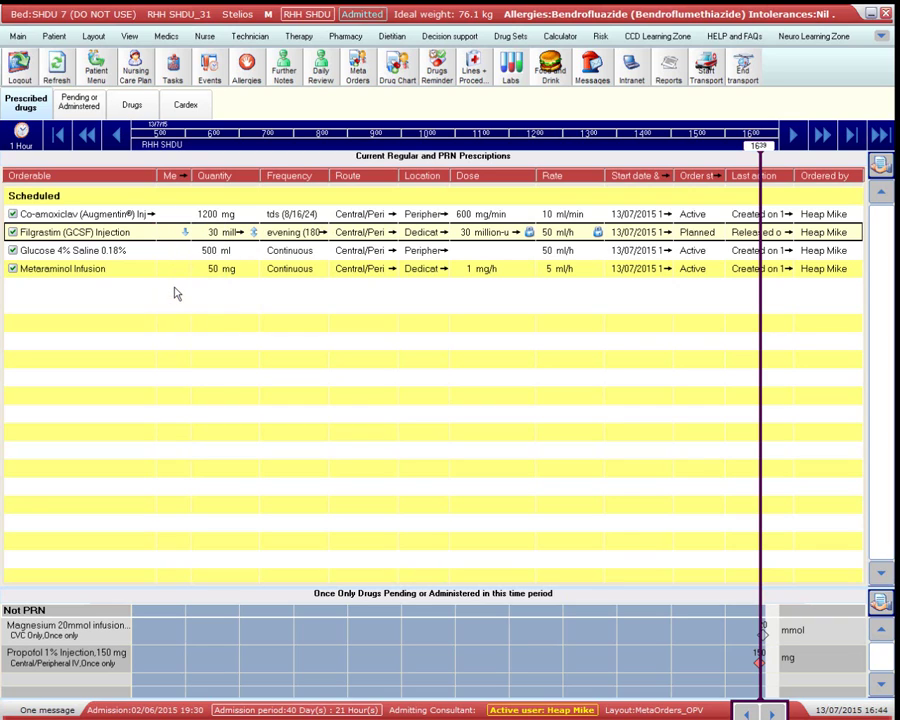
{"action": "left_click", "coordinate": [438, 72]}
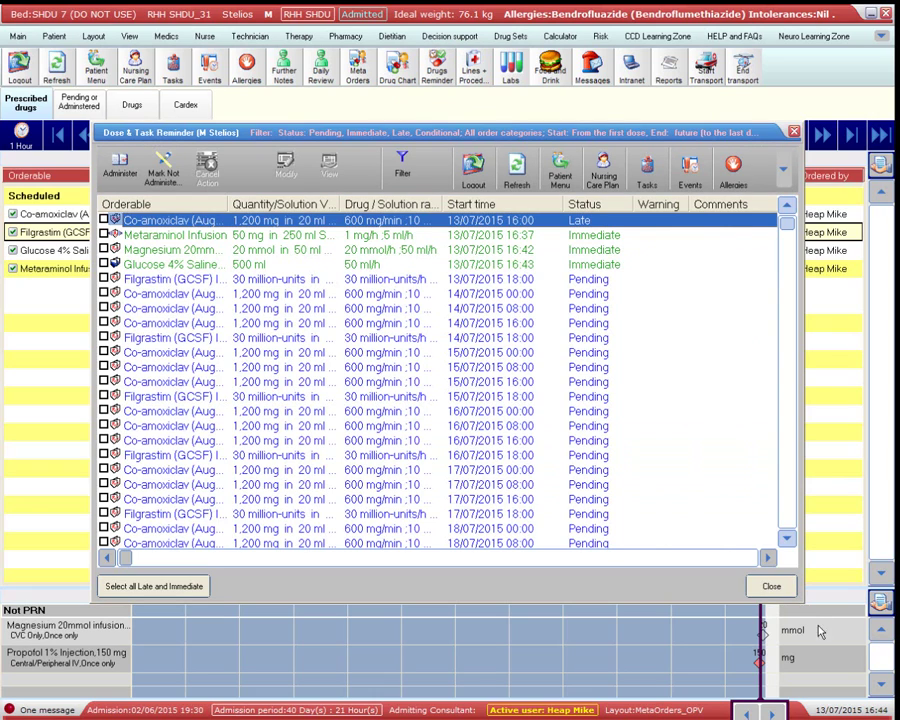
{"action": "left_click", "coordinate": [765, 586]}
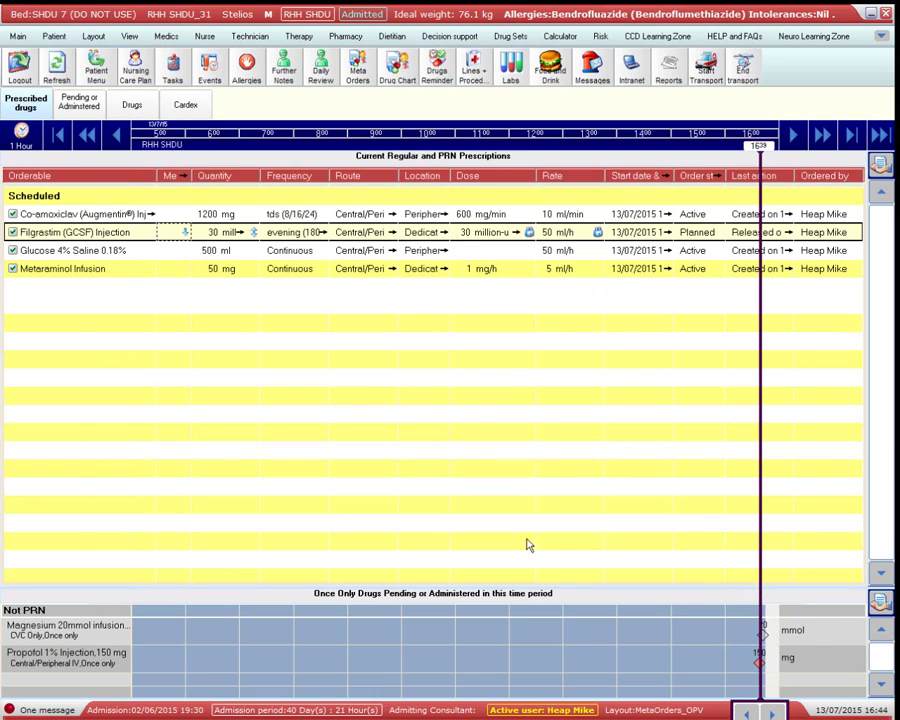
Skip the pending 18:00 Filgrastim (GCSF) Injection dose of 30 million-units with the comment "Wait until tomorrow".
{"action": "left_click", "coordinate": [80, 105]}
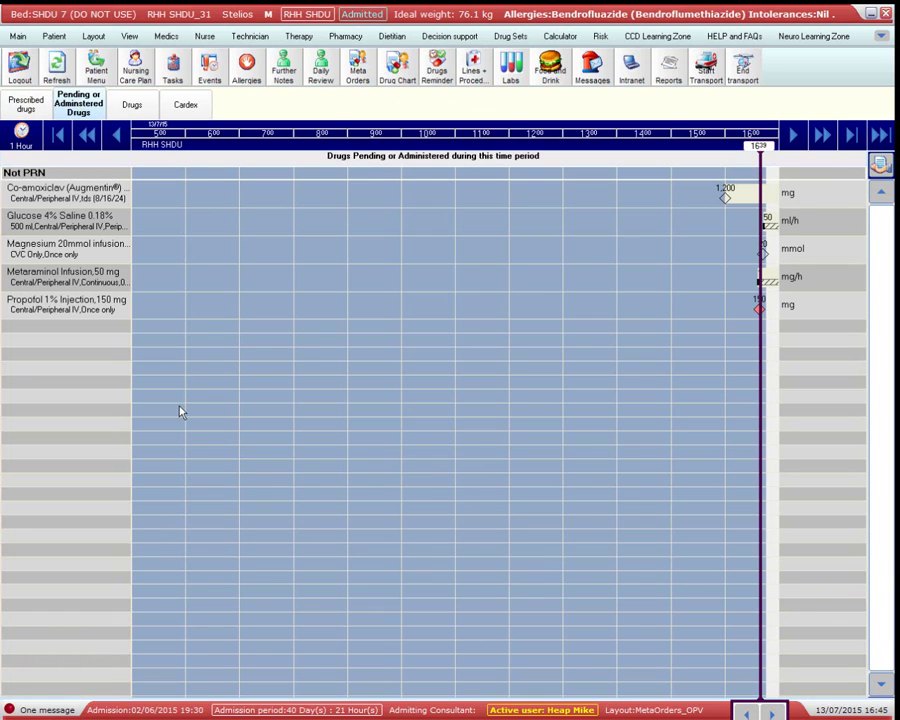
{"action": "left_click", "coordinate": [795, 135]}
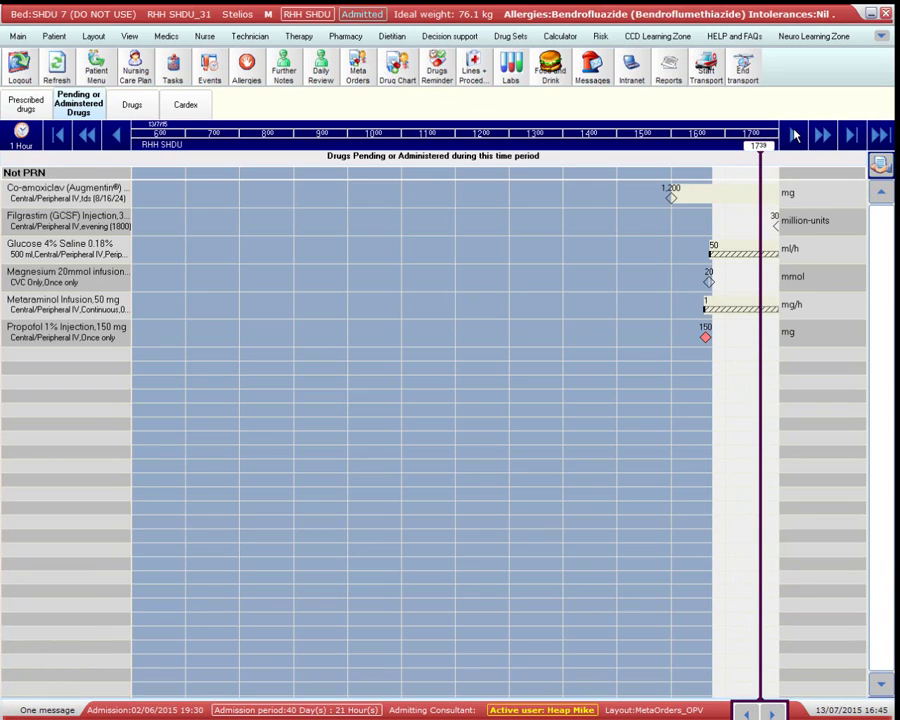
{"action": "left_click", "coordinate": [795, 135]}
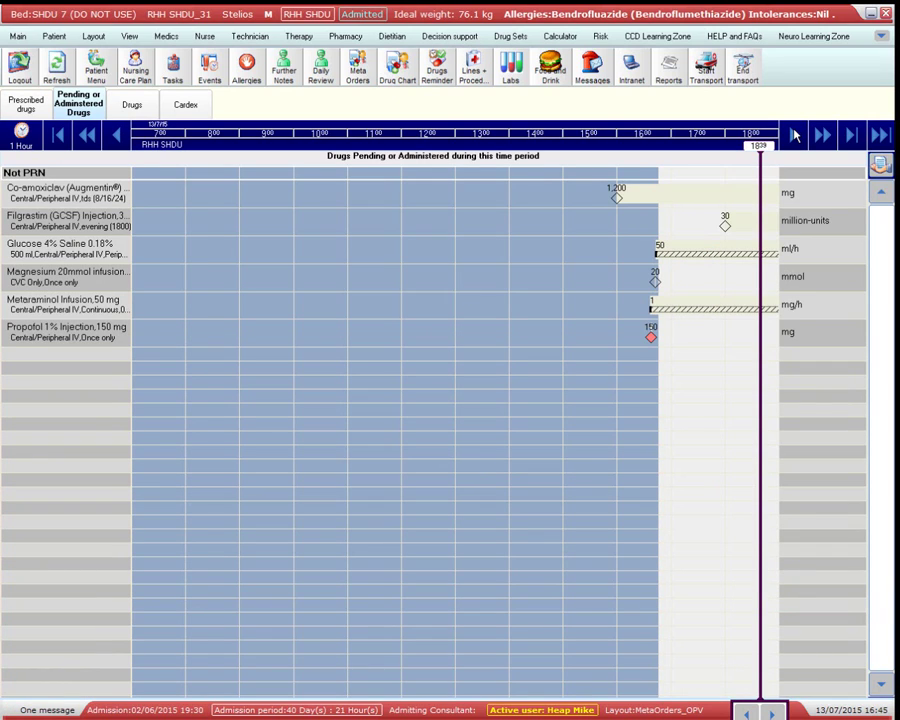
{"action": "left_click", "coordinate": [795, 135]}
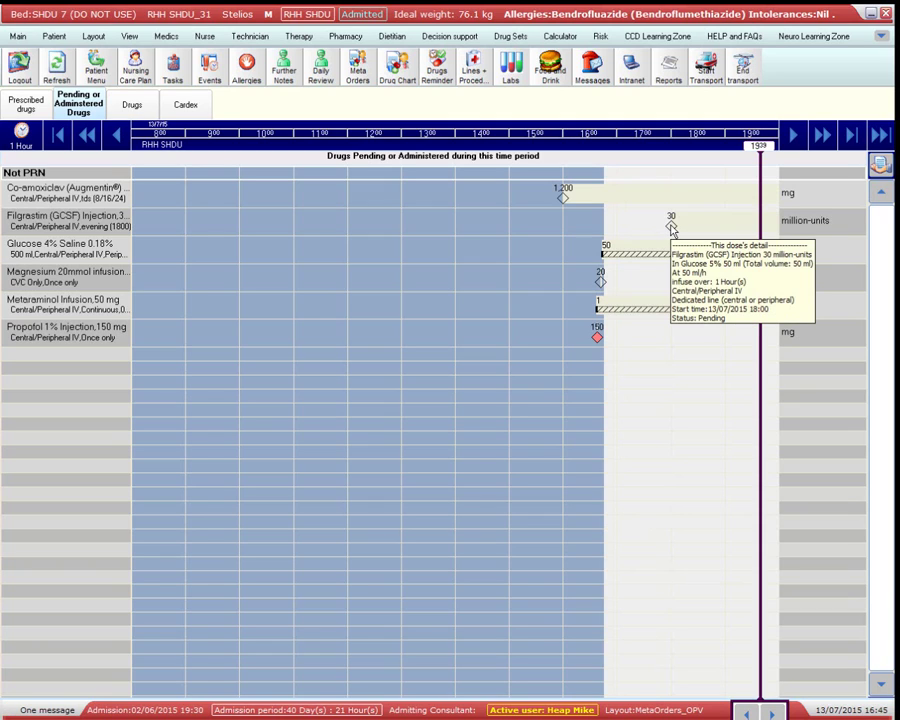
{"action": "left_click", "coordinate": [670, 228]}
{"action": "mouse_move", "coordinate": [670, 226]}
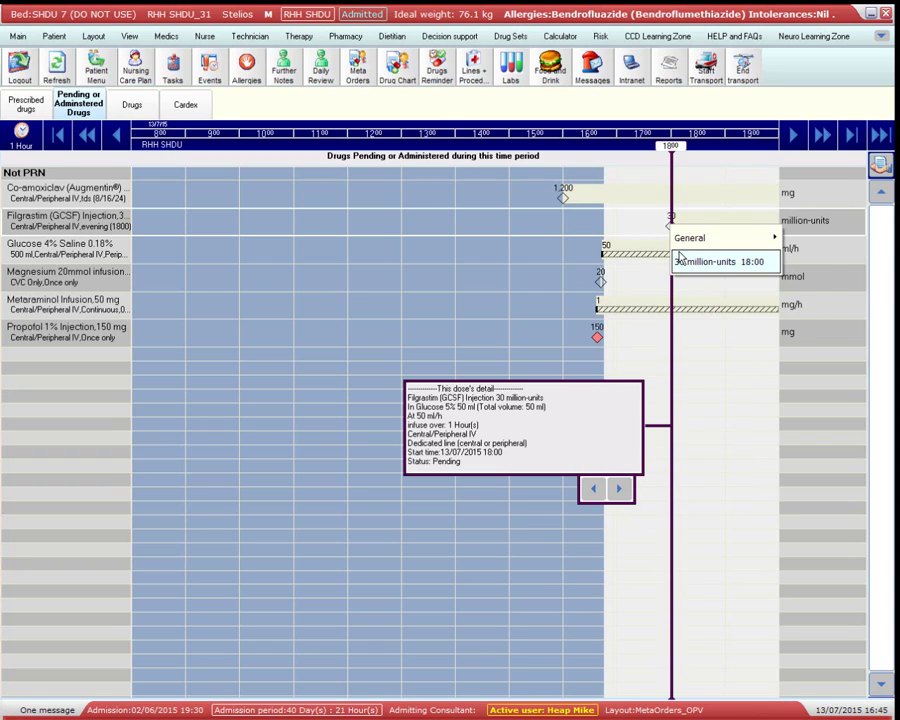
{"action": "mouse_move", "coordinate": [684, 261]}
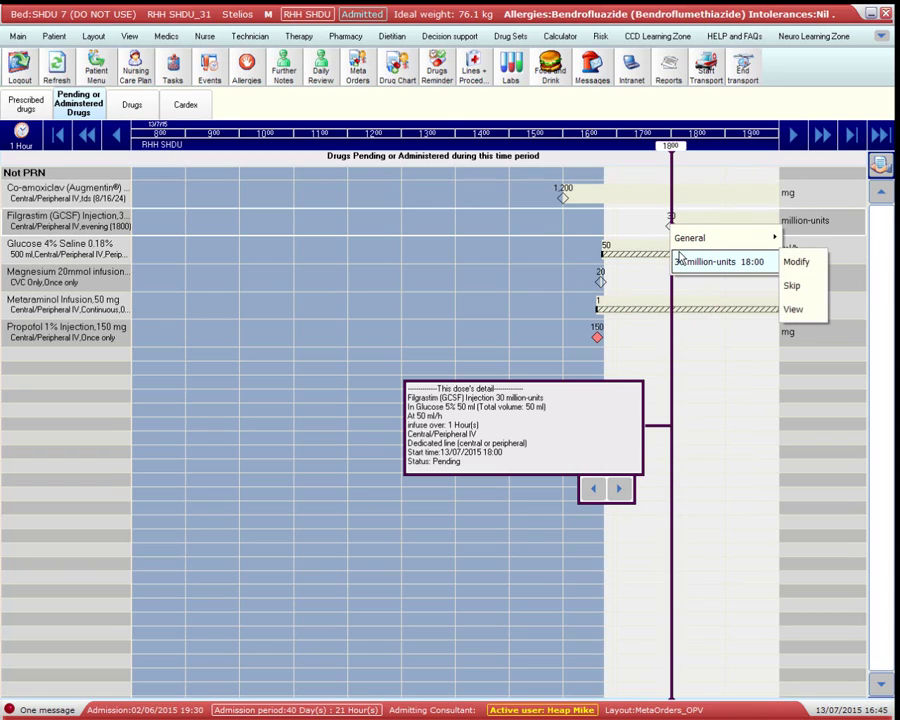
{"action": "left_click", "coordinate": [795, 286]}
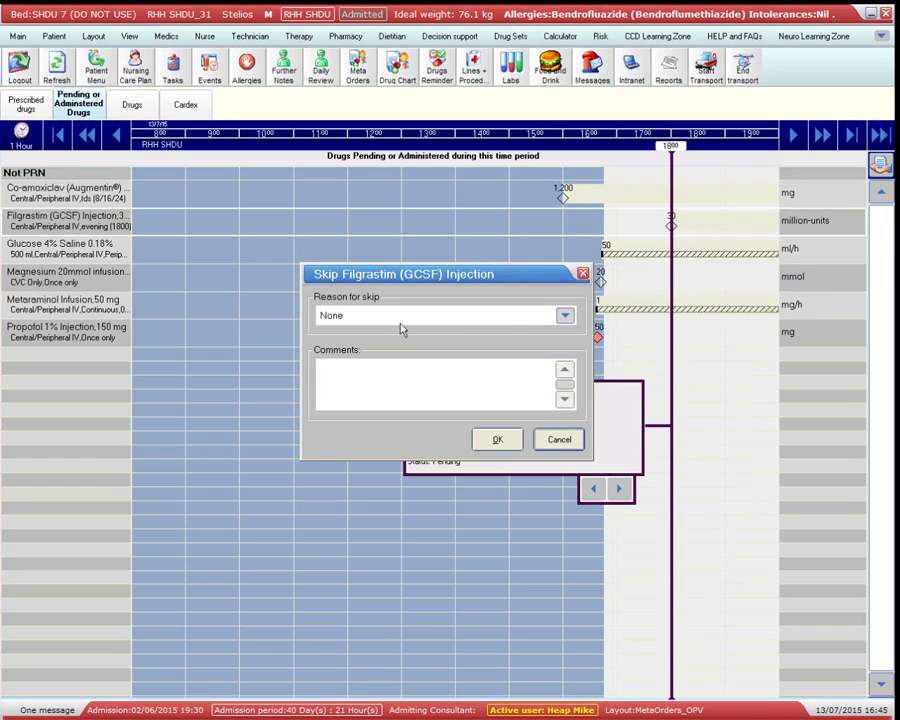
{"action": "left_click", "coordinate": [357, 367]}
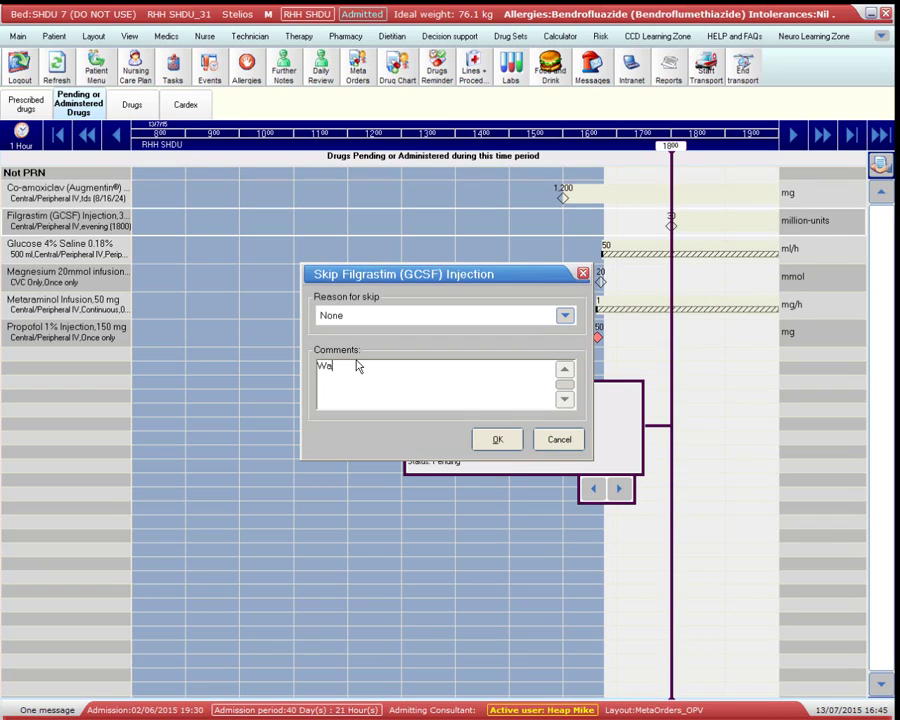
{"action": "type", "text": "it until tomorrow"}
{"action": "left_click", "coordinate": [497, 439]}
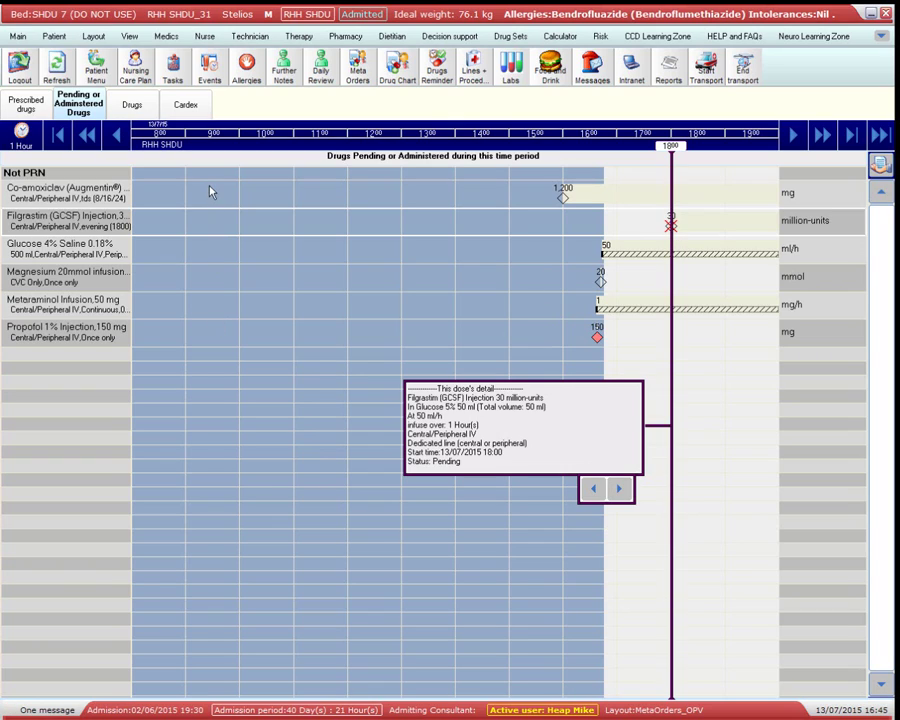
Review the remaining Filgrastim doses in the drugs reminder, and inspect the Propofol 1% Injection entry among the running drugs.
{"action": "left_click", "coordinate": [437, 75]}
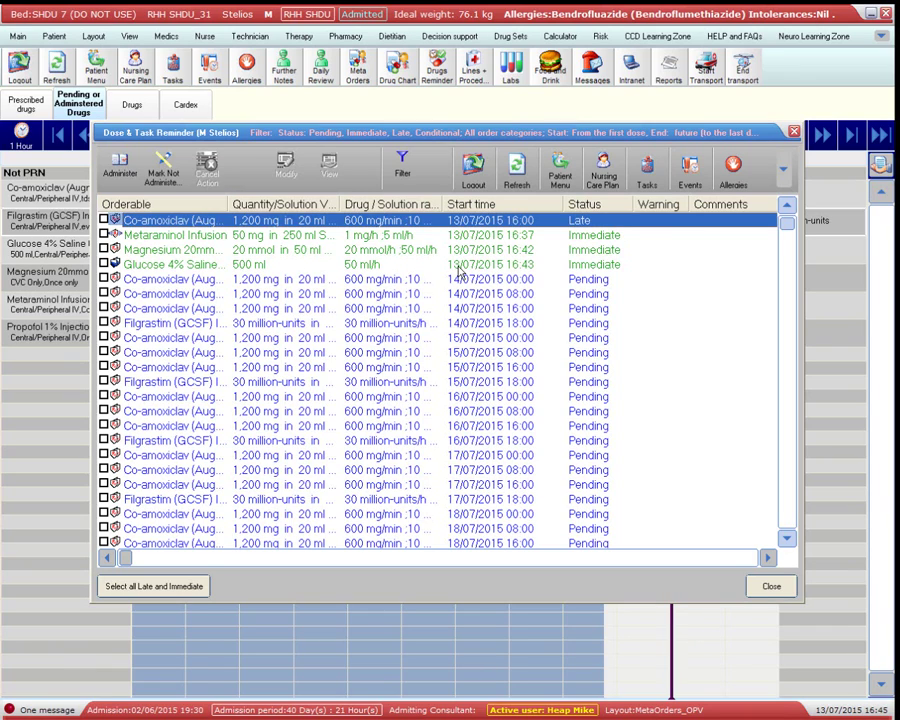
{"action": "left_click", "coordinate": [770, 588]}
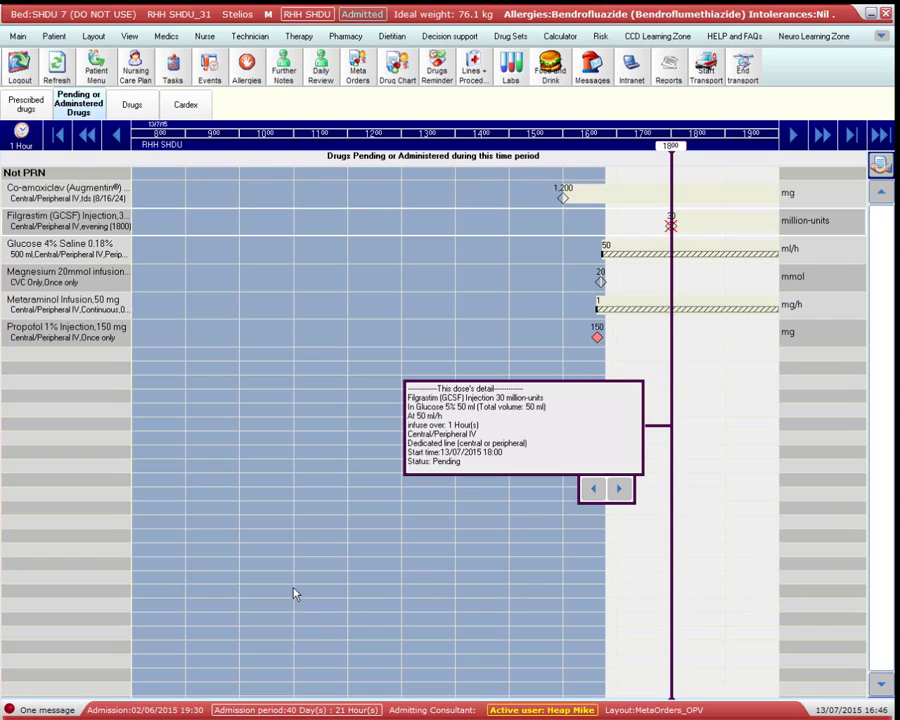
{"action": "left_click", "coordinate": [132, 106]}
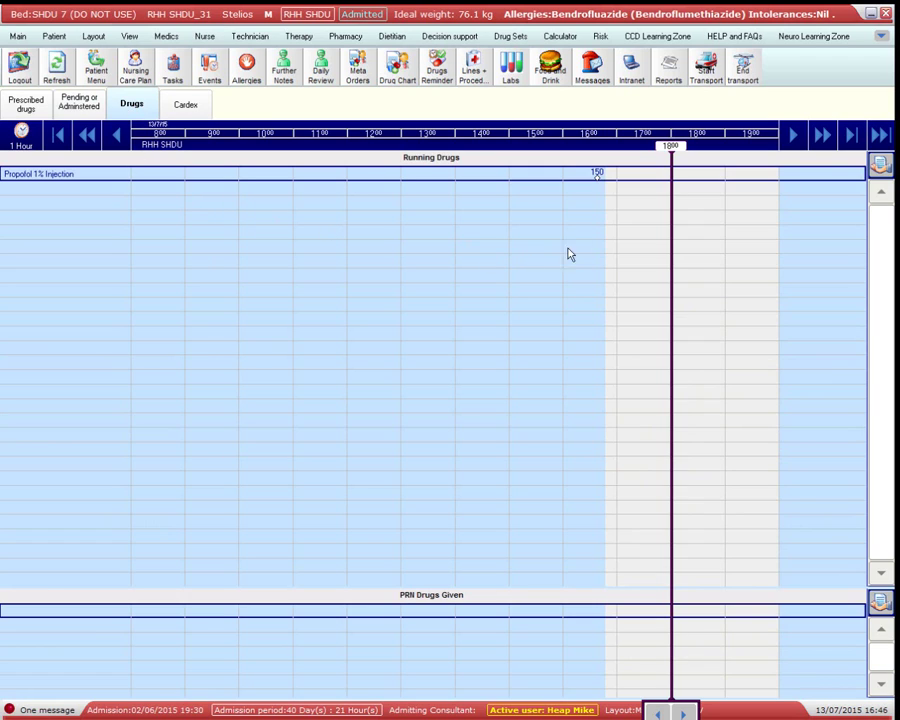
{"action": "mouse_move", "coordinate": [597, 182]}
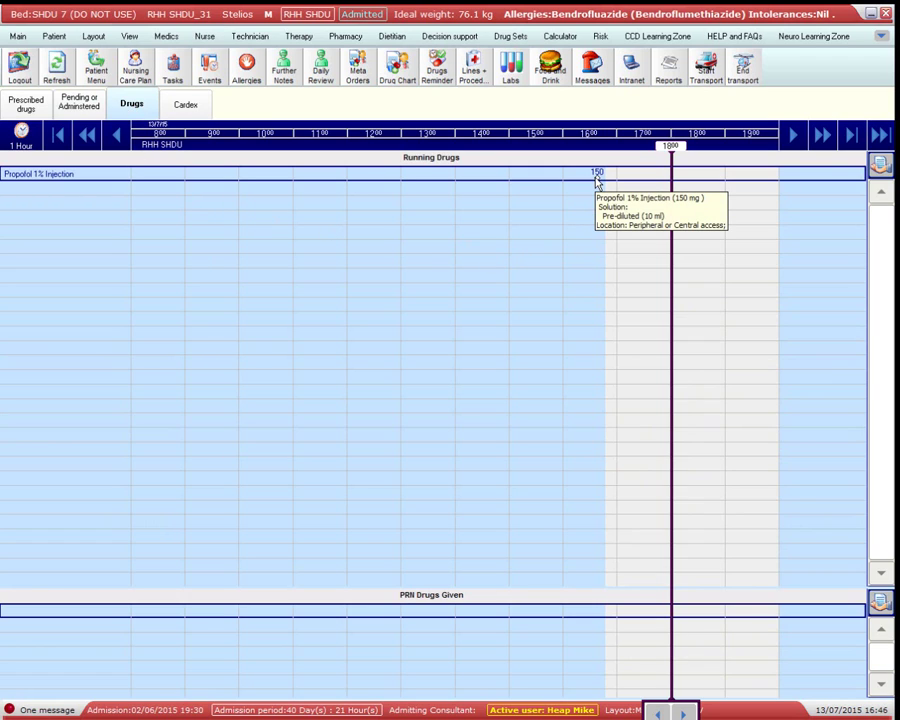
Administer the late Co-amoxiclav and the immediate Metaraminol, Magnesium and Glucose 4% Saline doses from the reminder, and review them among the pending or administered drugs.
{"action": "left_click", "coordinate": [438, 72]}
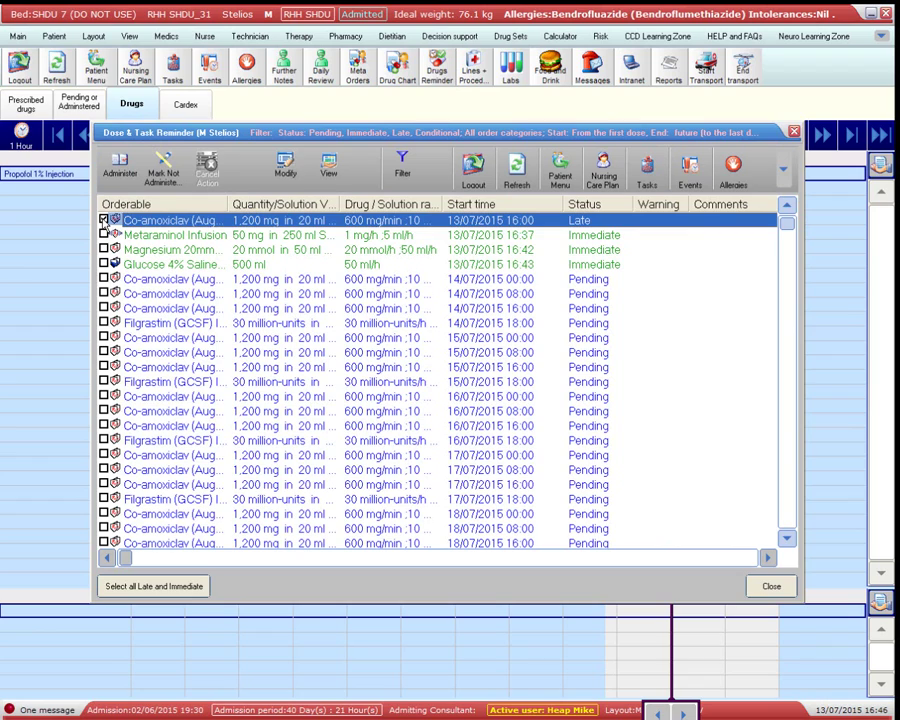
{"action": "left_click", "coordinate": [104, 220]}
{"action": "left_click", "coordinate": [104, 236]}
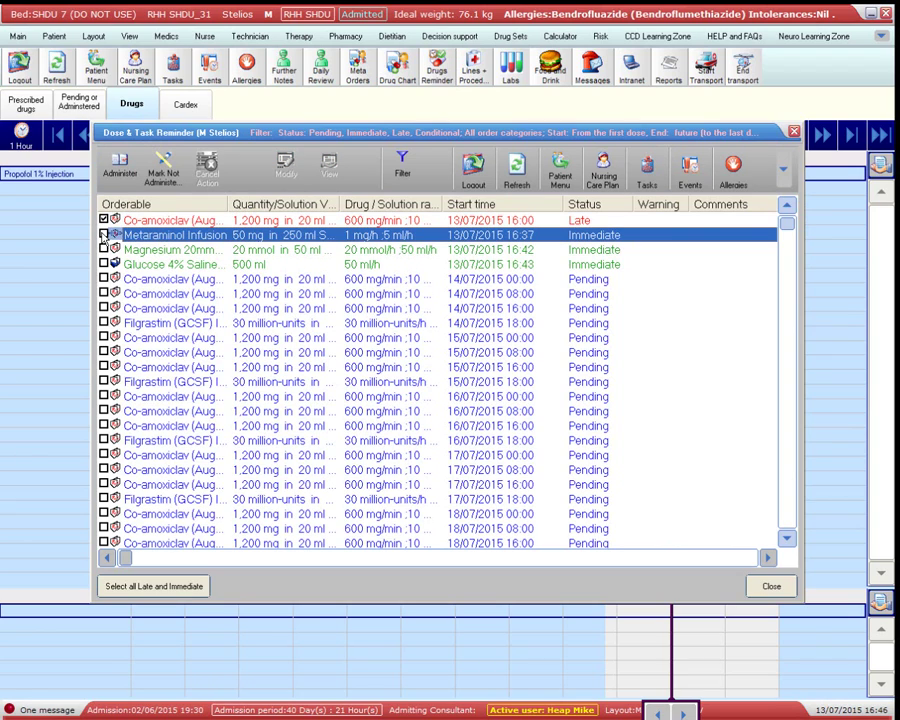
{"action": "left_click", "coordinate": [104, 249]}
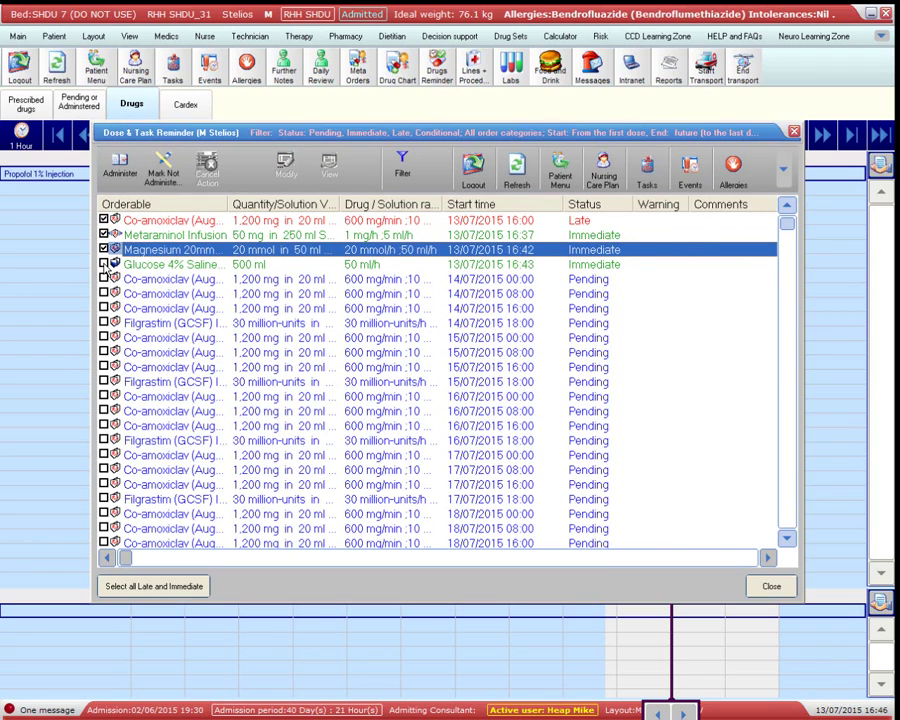
{"action": "left_click", "coordinate": [104, 264]}
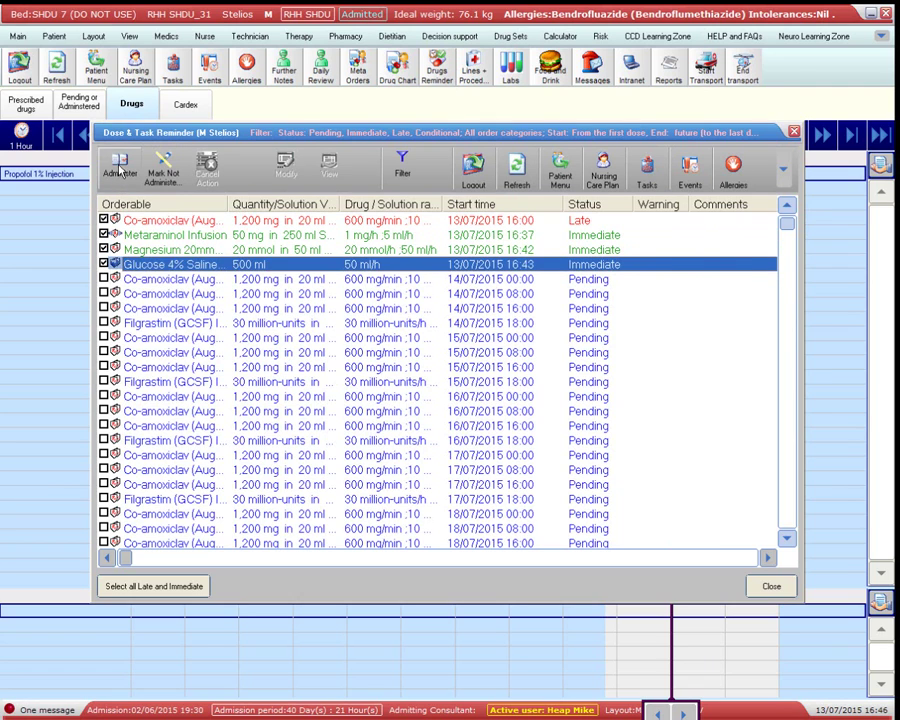
{"action": "left_click", "coordinate": [120, 170]}
{"action": "left_click", "coordinate": [418, 387]}
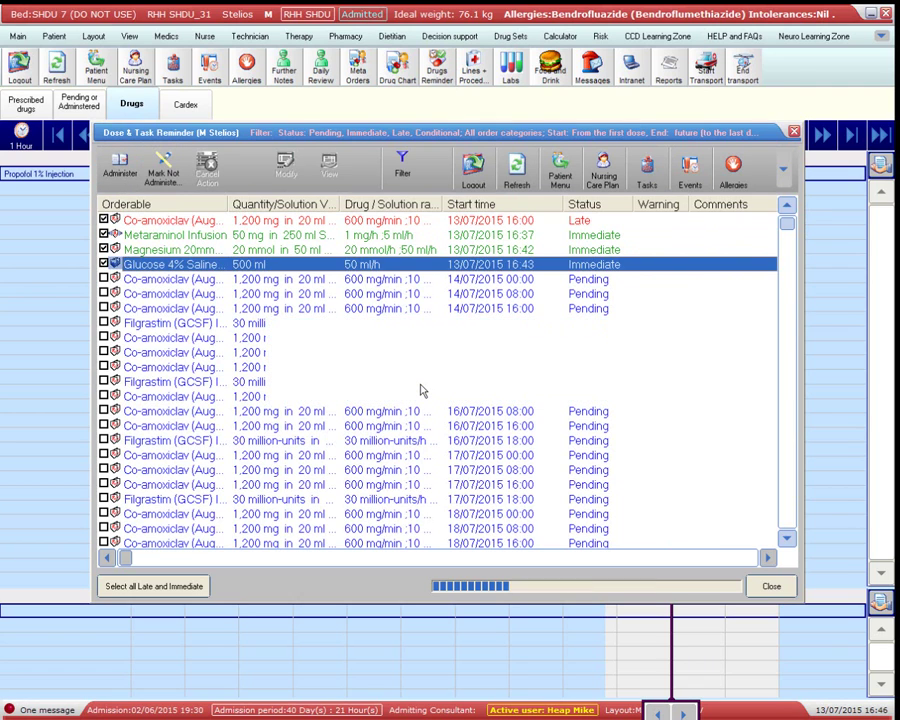
{"action": "left_click", "coordinate": [773, 588]}
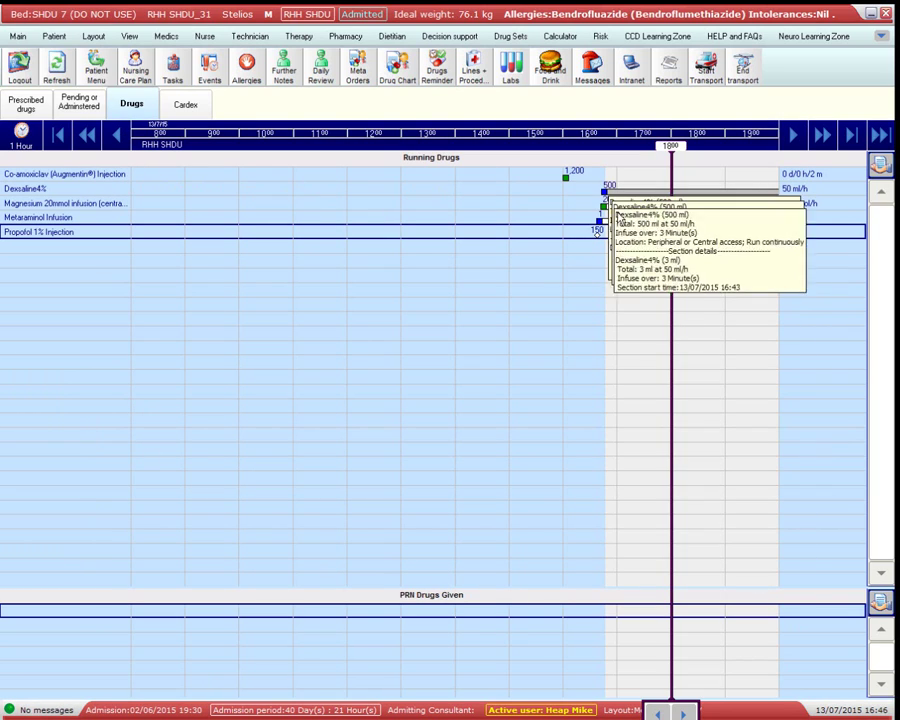
{"action": "left_click", "coordinate": [79, 106]}
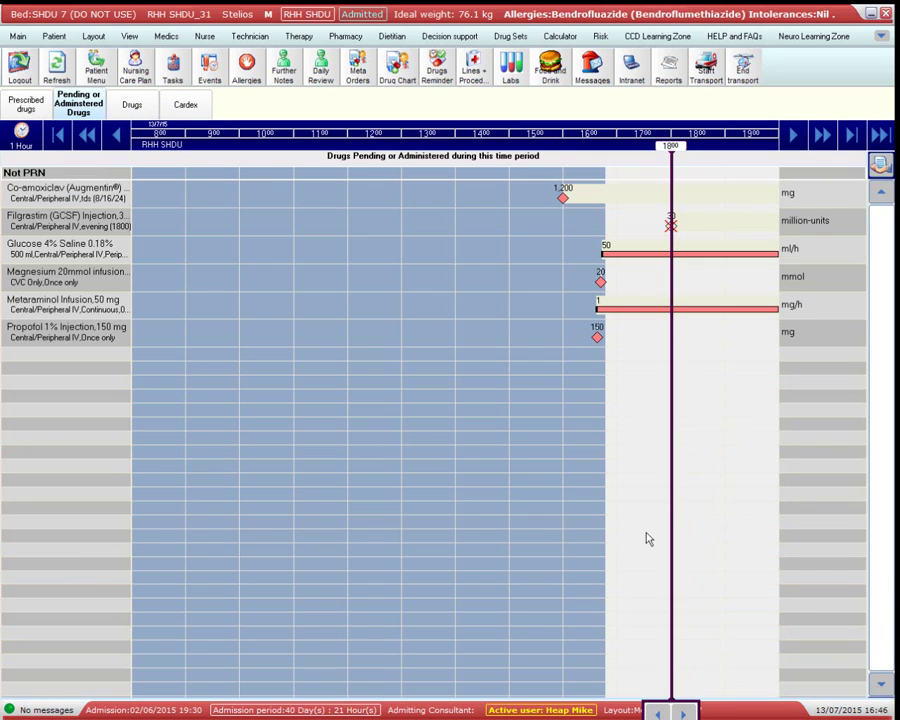